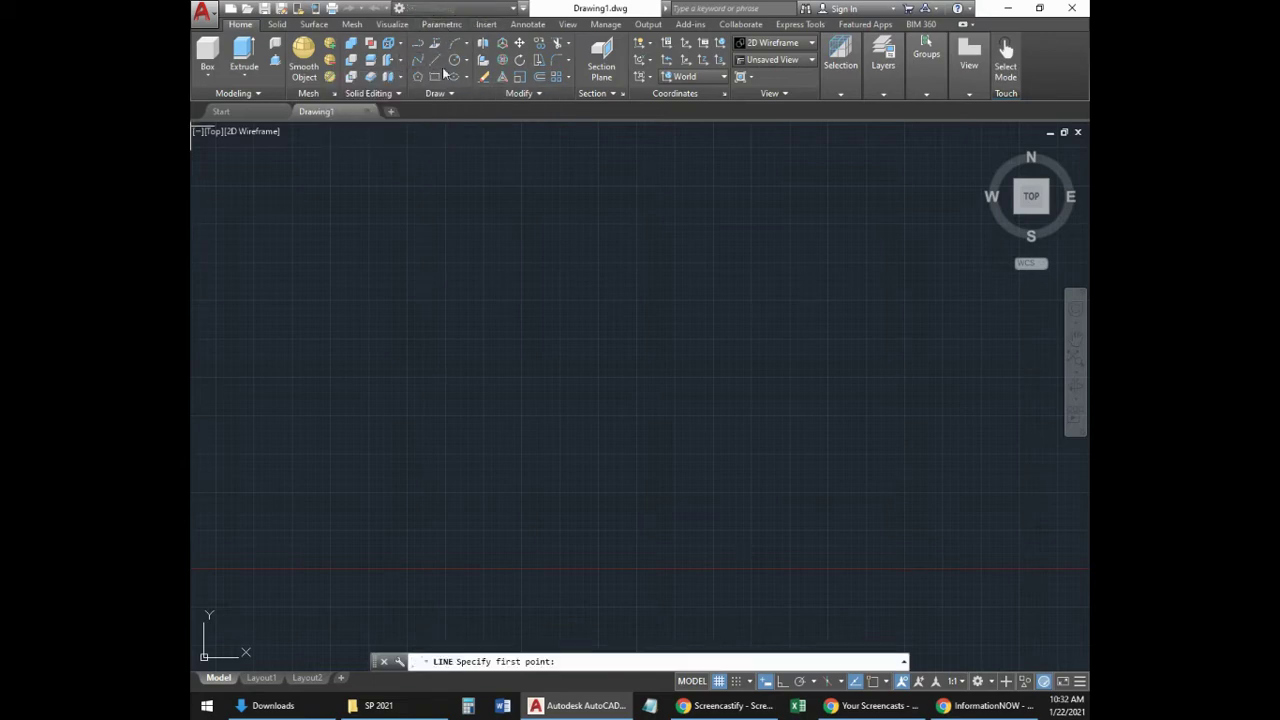
Draw a tall closed triangle from three lines with a near-vertical right side, enabling object snap to close it at the apex.
click(509, 280)
click(364, 525)
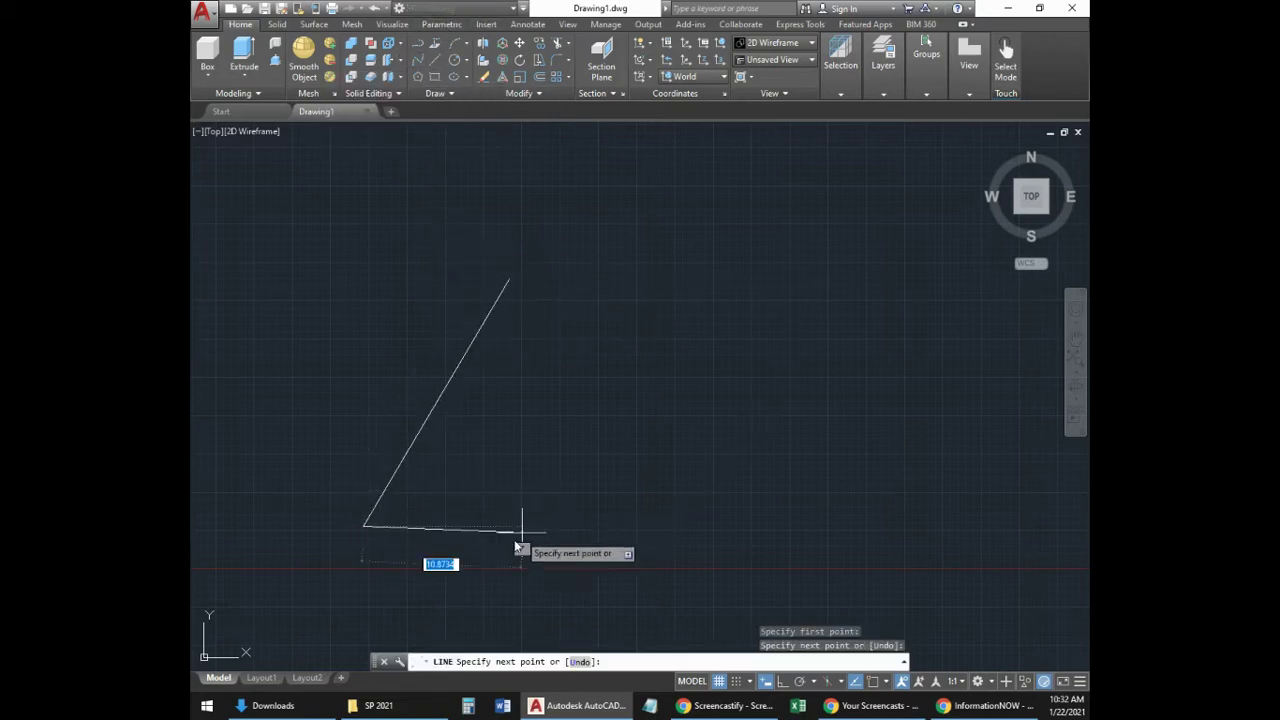
click(503, 550)
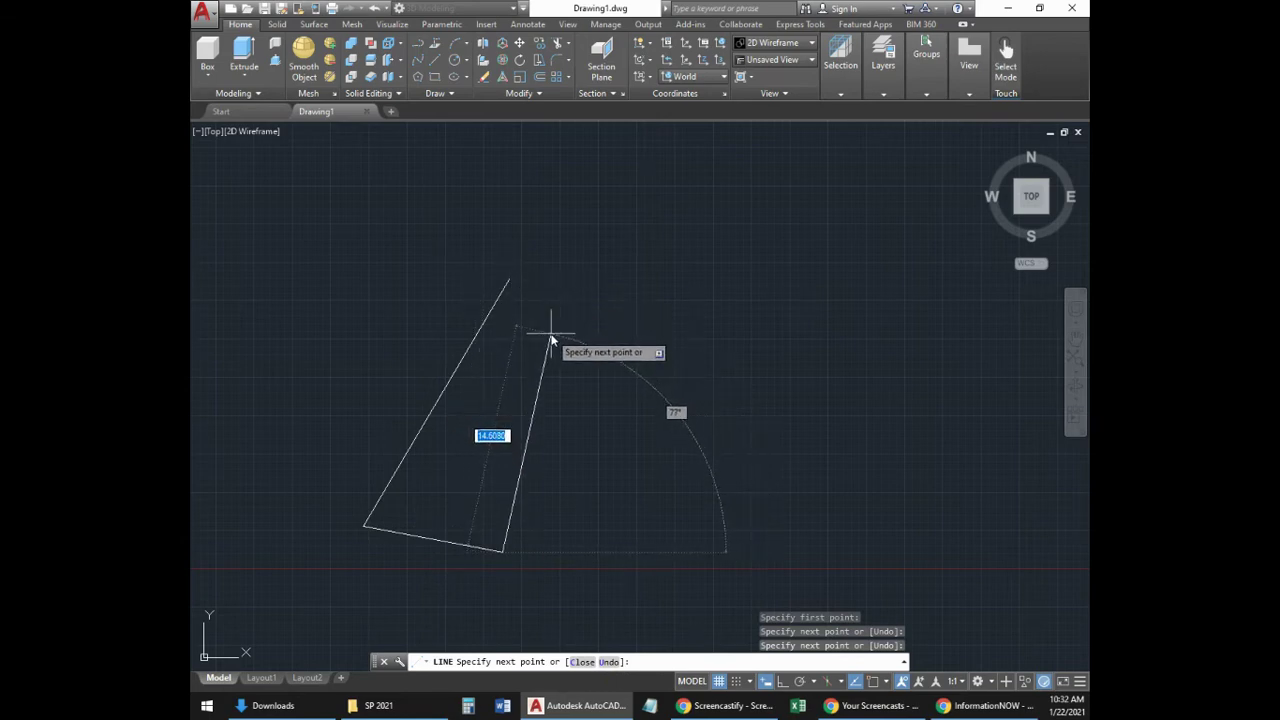
key(F3)
click(509, 281)
key(Escape)
key(Escape)
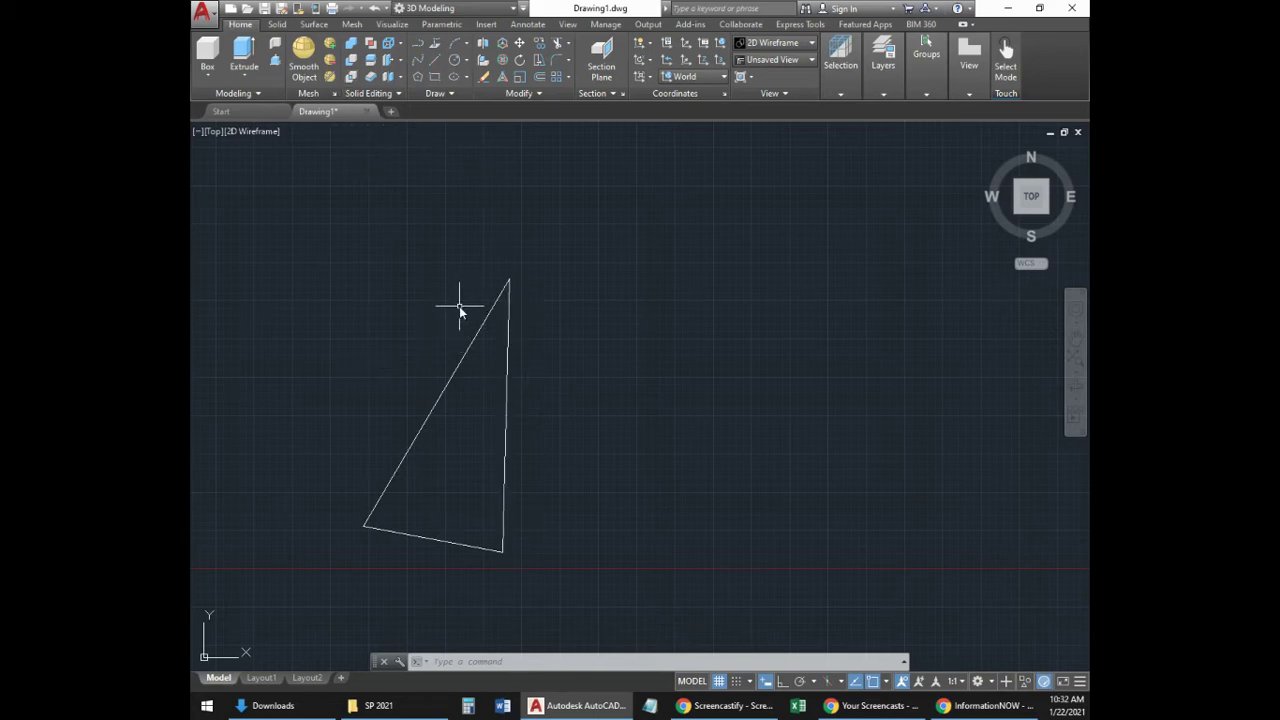
Try to revolve the triangle's separate lines 180 degrees about its near-vertical edge, from the apex to the lower corner.
click(275, 24)
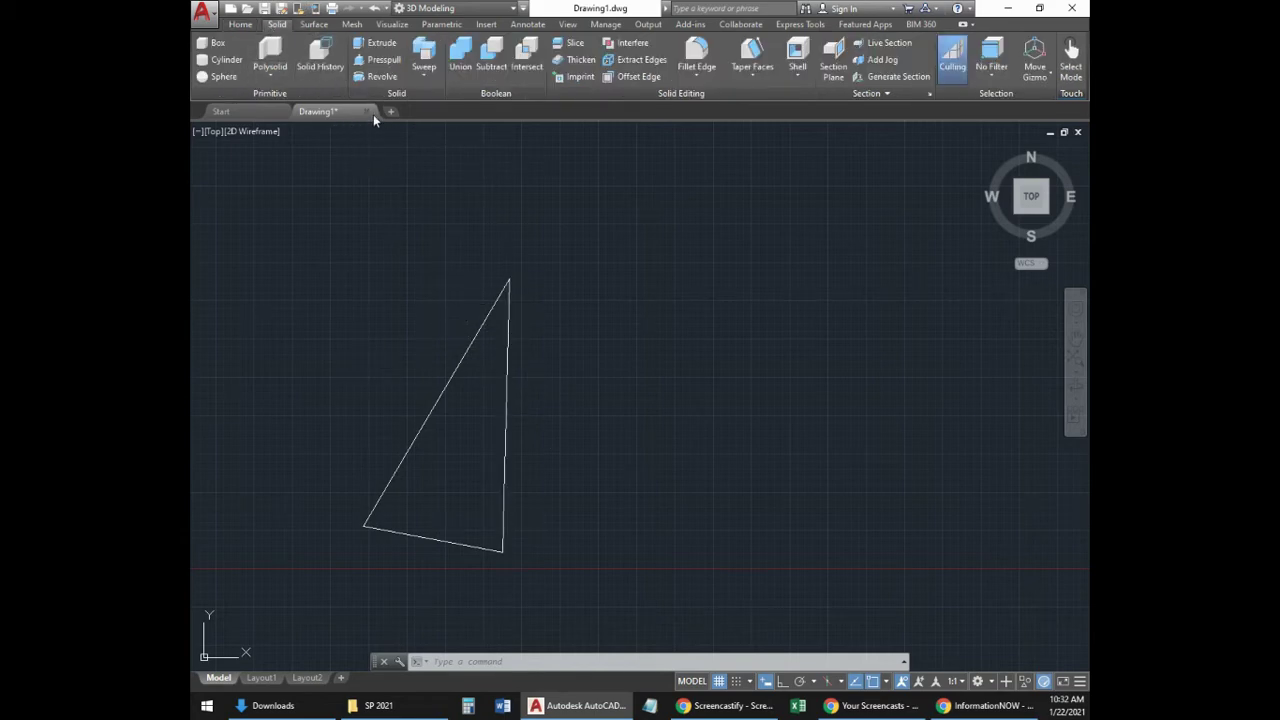
click(381, 77)
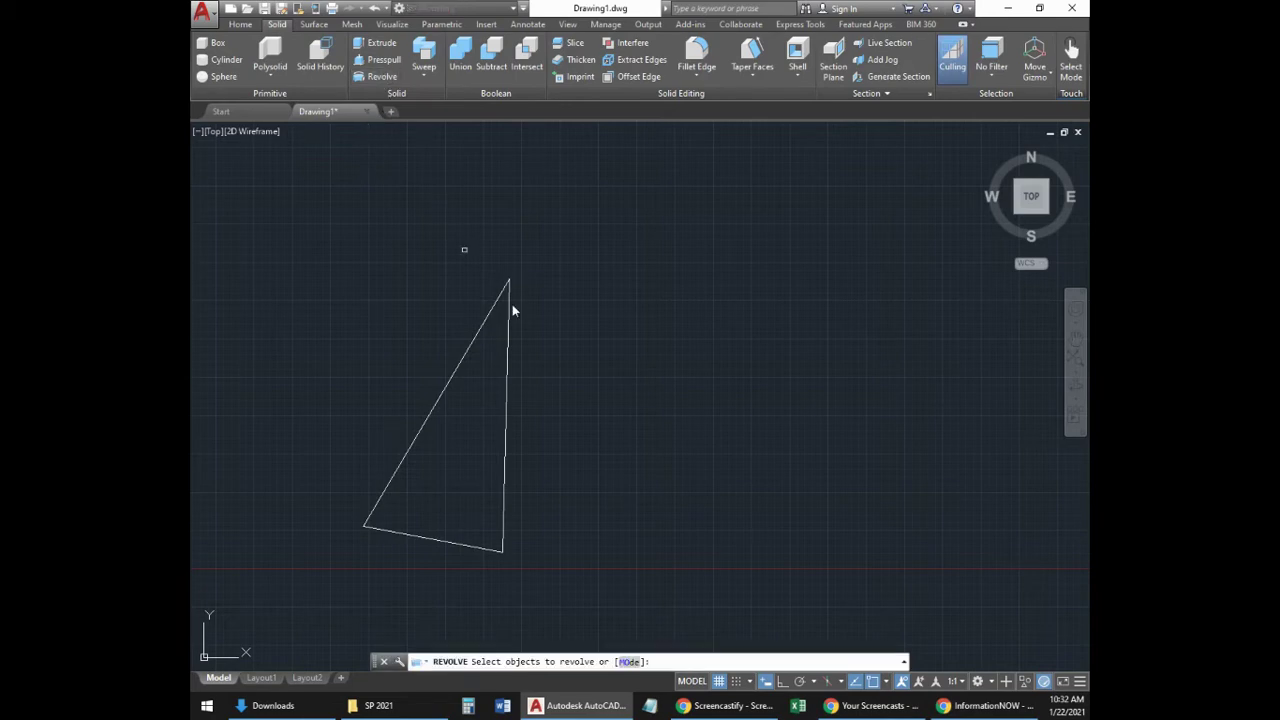
scroll(598, 360, down, 2)
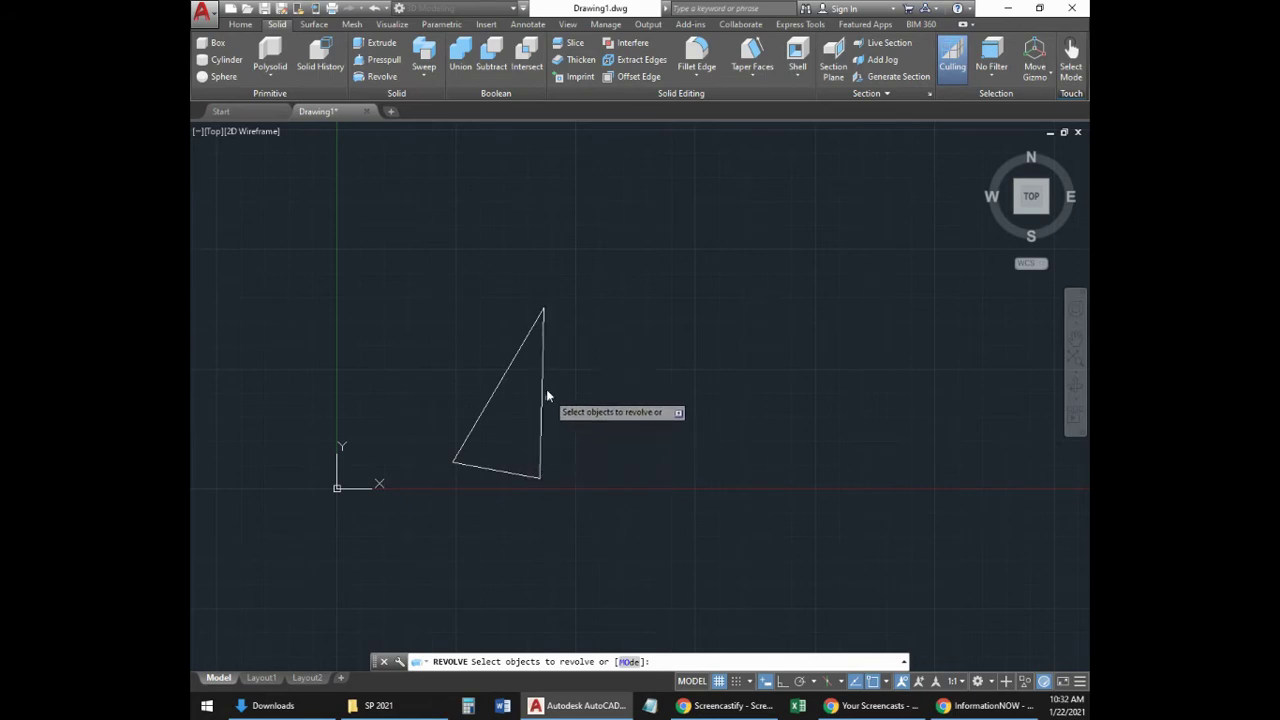
click(587, 331)
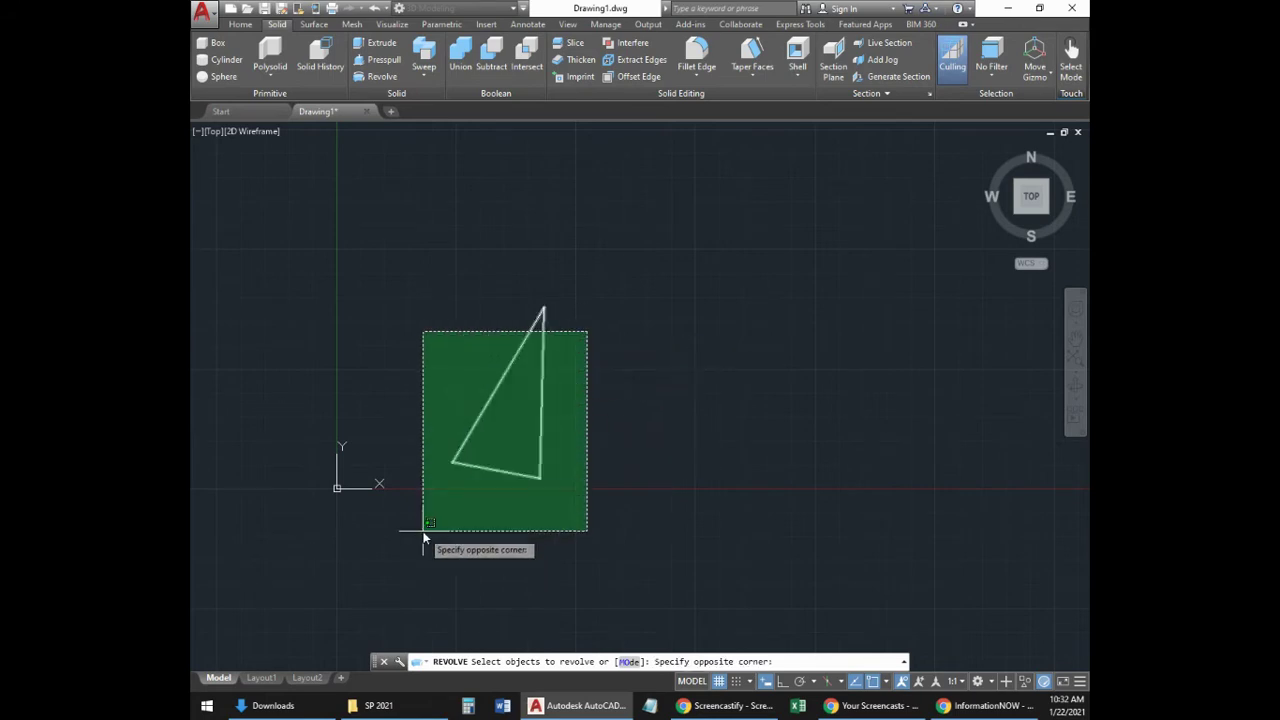
click(472, 422)
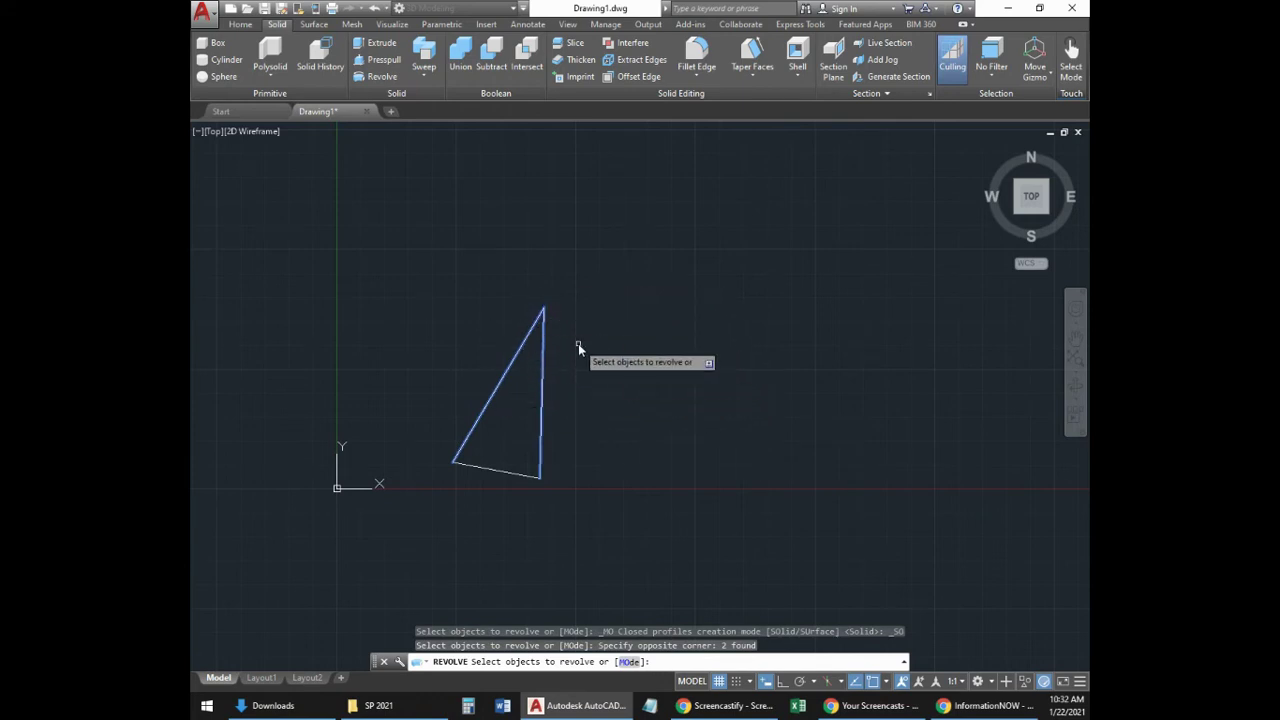
key(Return)
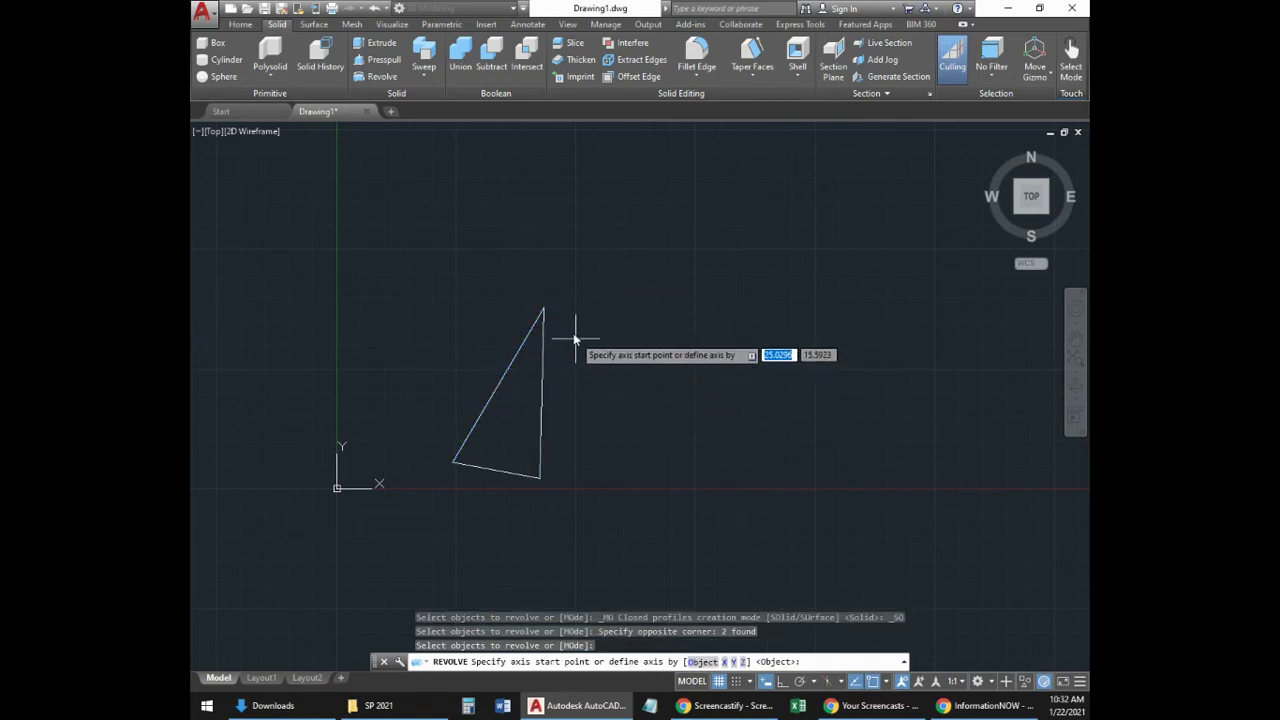
click(541, 308)
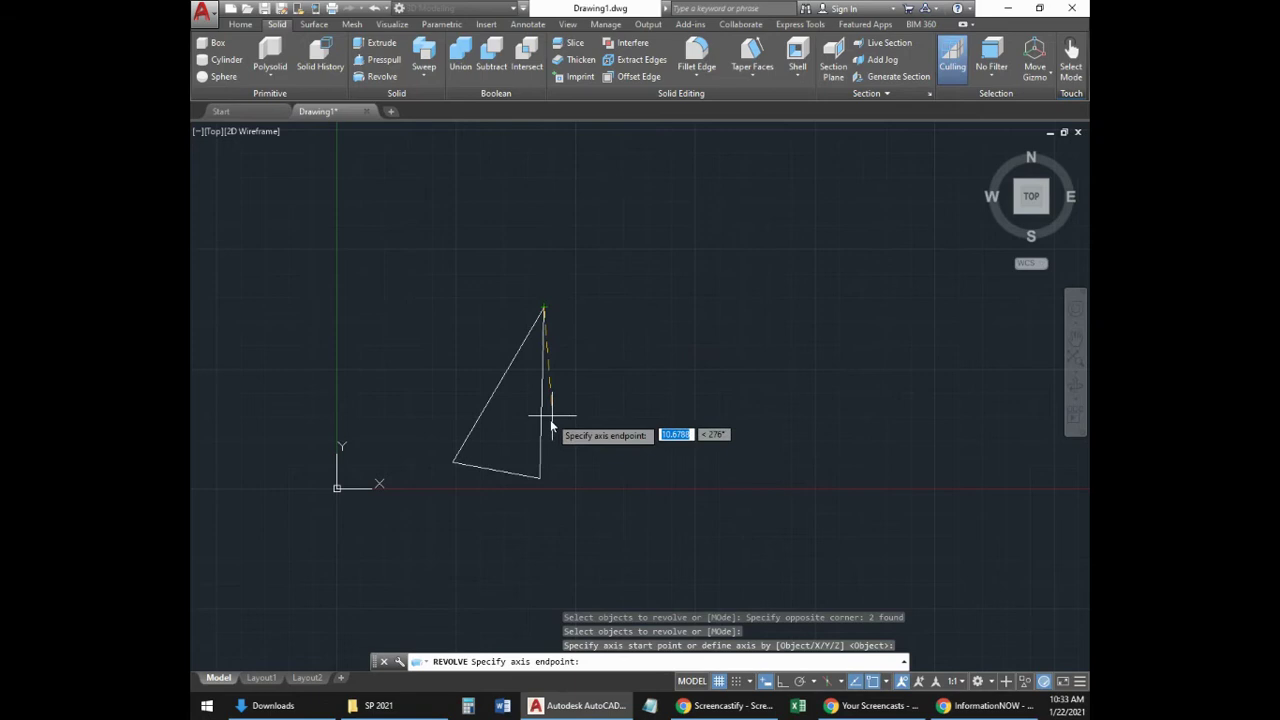
click(538, 478)
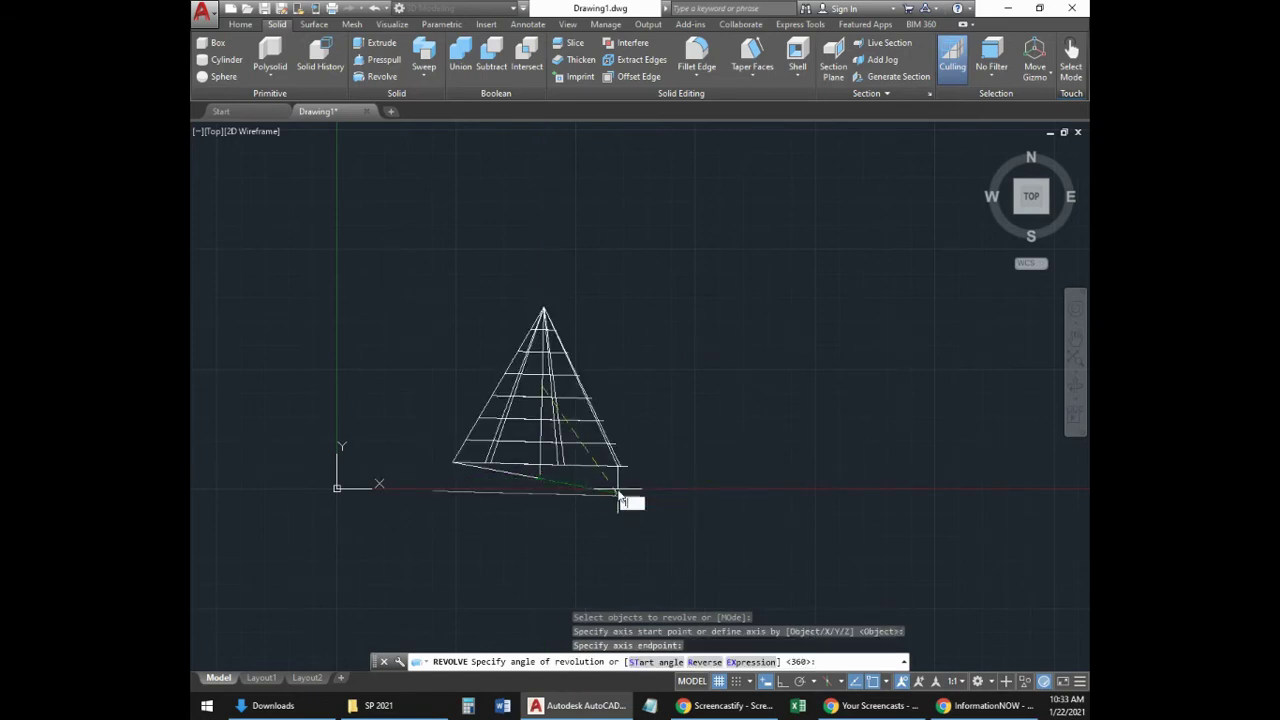
text(180)
key(Return)
Display the revolved shape in the X-Ray and Conceptual visual styles and inspect it from an angle.
shift+middle_drag(637, 491, 640, 429)
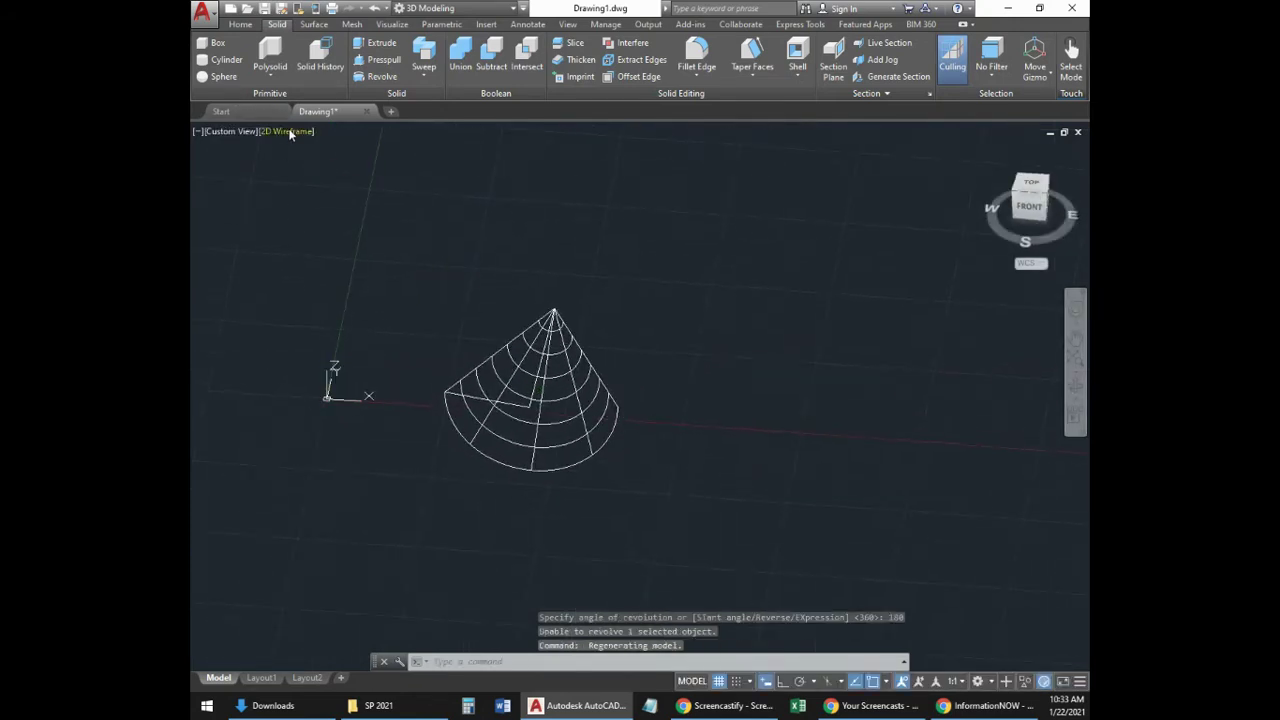
click(289, 132)
click(324, 303)
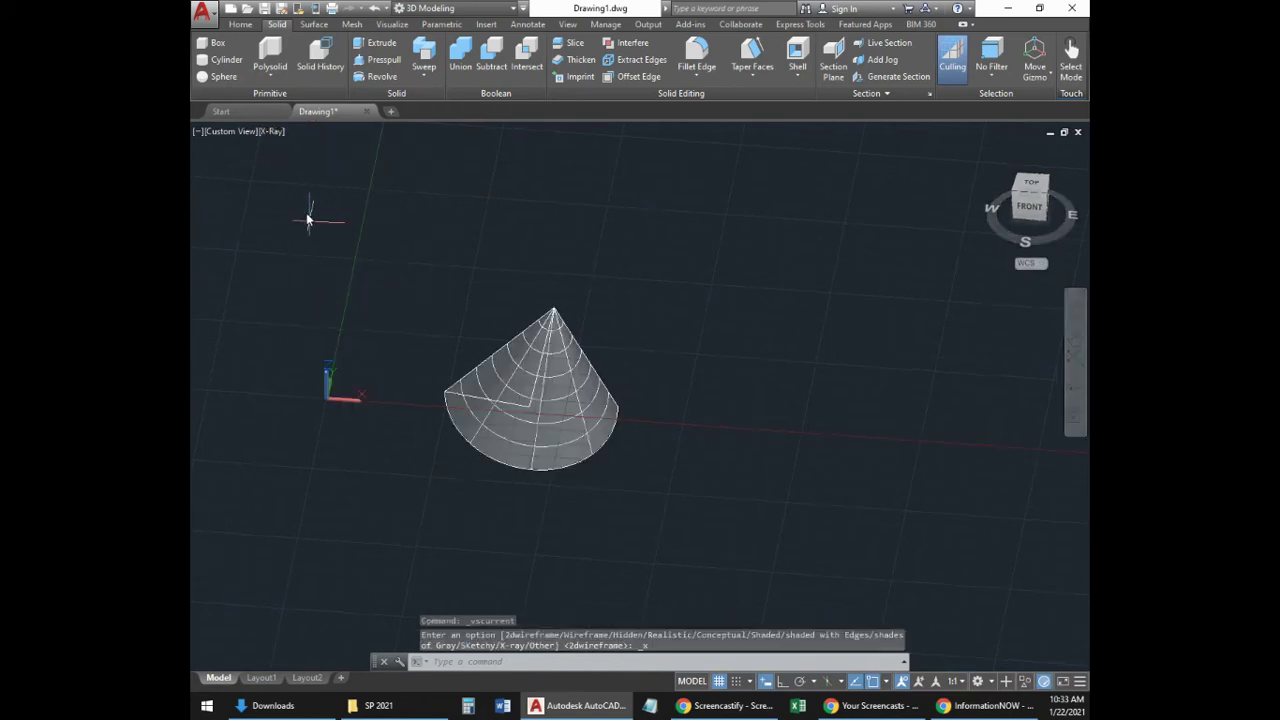
click(272, 131)
click(313, 184)
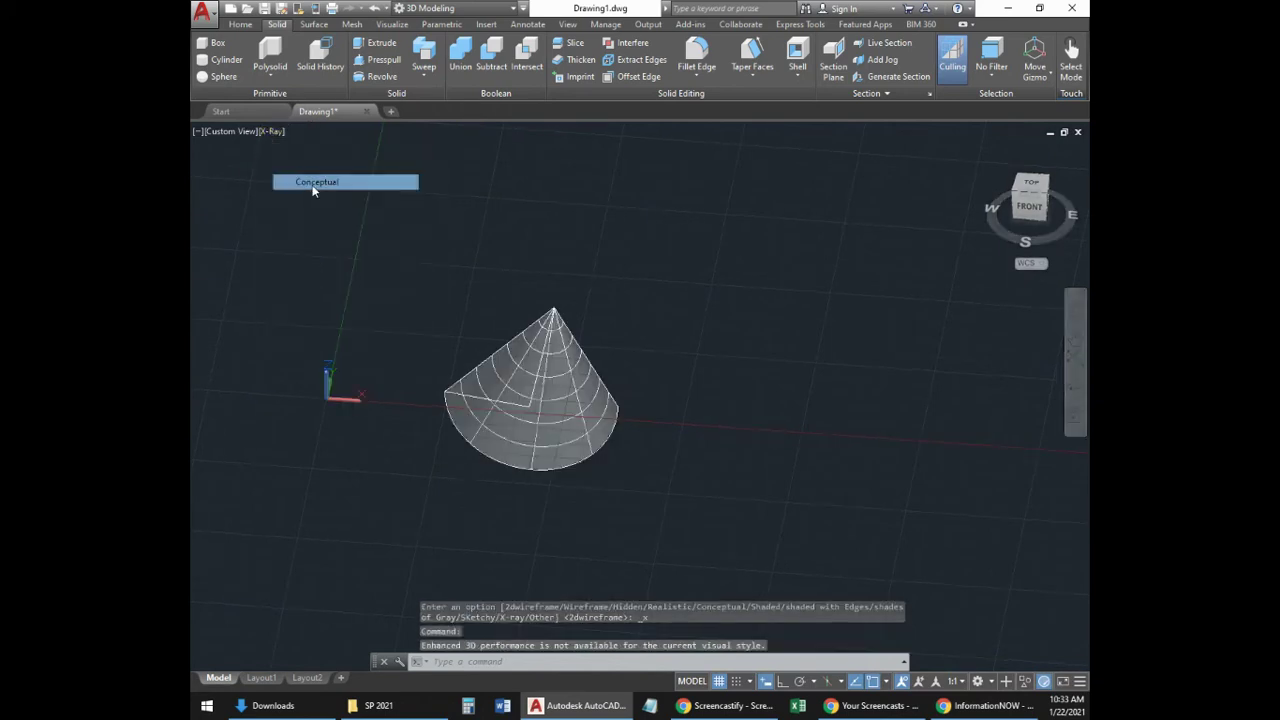
shift+middle_drag(740, 429, 690, 480)
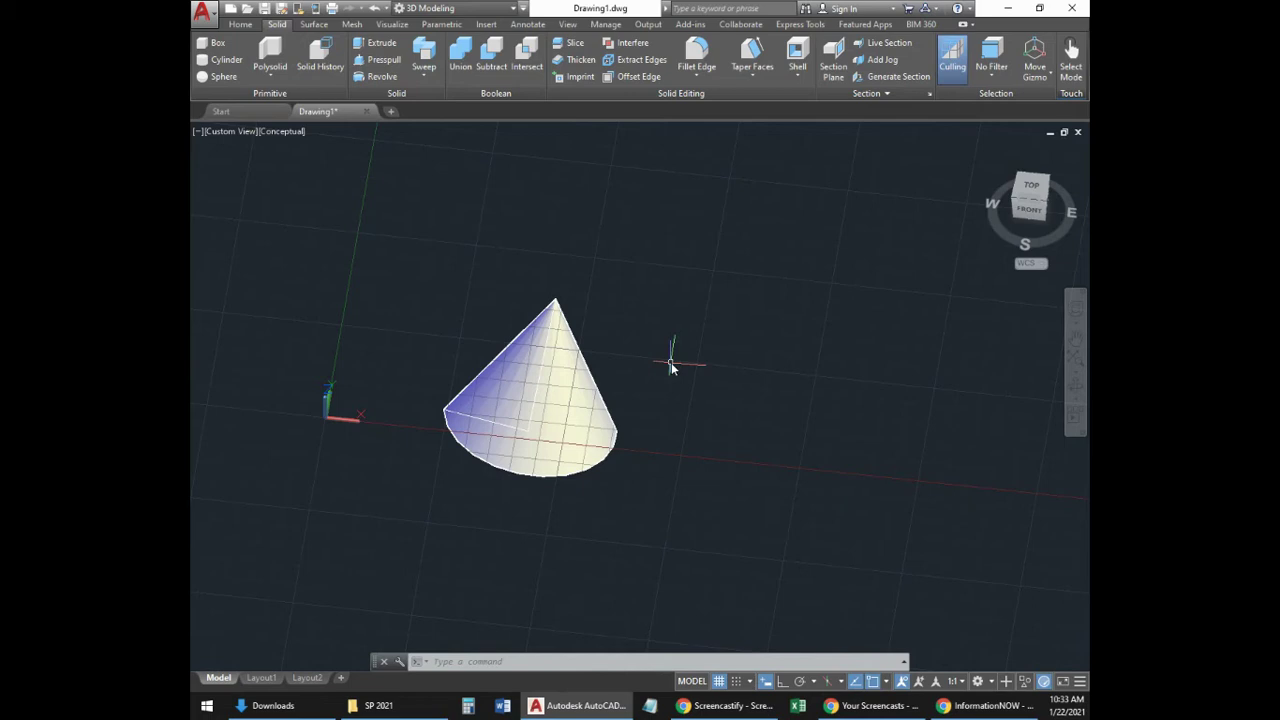
Undo the visual style changes and the revolve, back to the flat triangle outline in the top view.
key(ctrl+z)
key(ctrl+z)
key(ctrl+z)
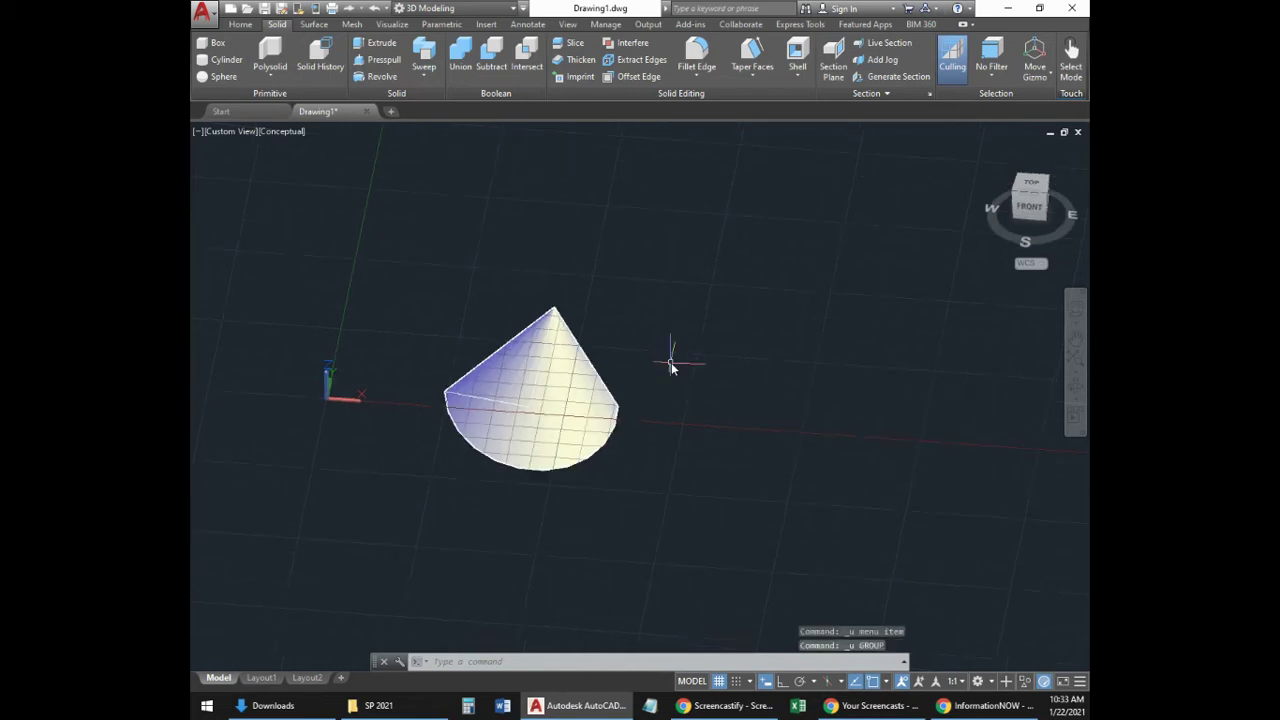
key(ctrl+z)
key(ctrl+z)
key(ctrl+z)
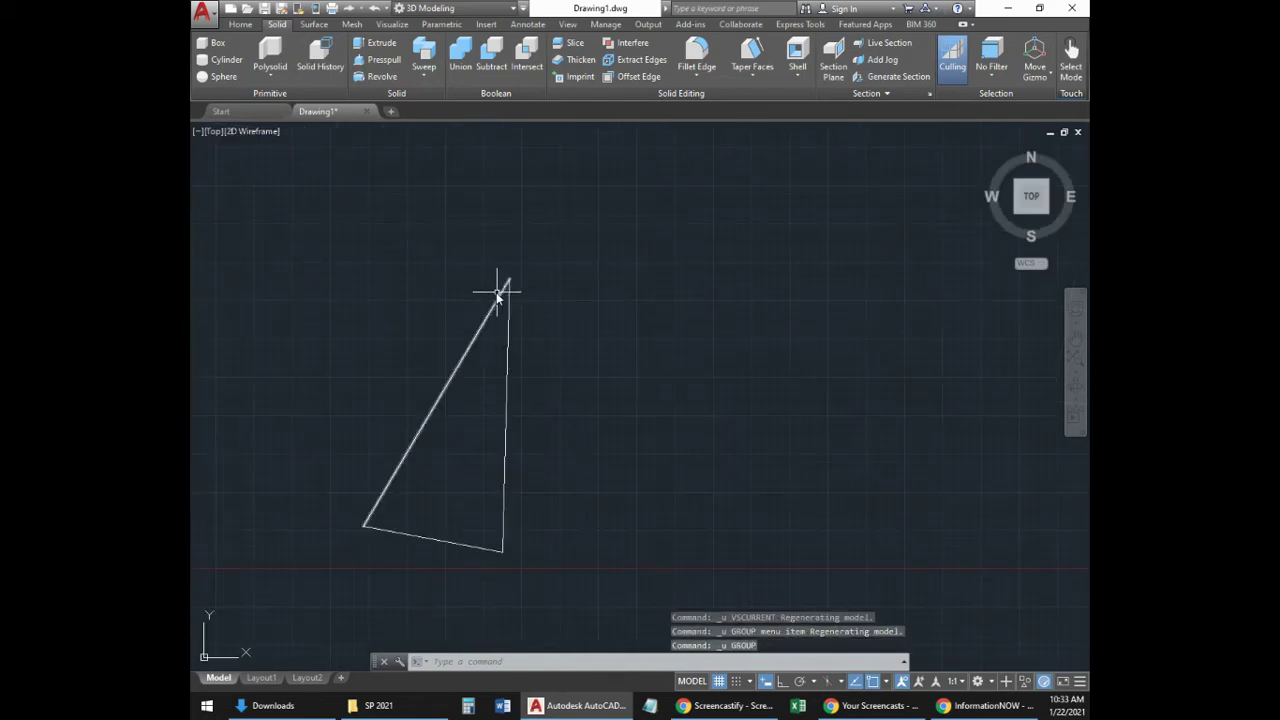
Select the triangle's three sides one by one to check whether they are separate objects, and clear the selection.
click(502, 290)
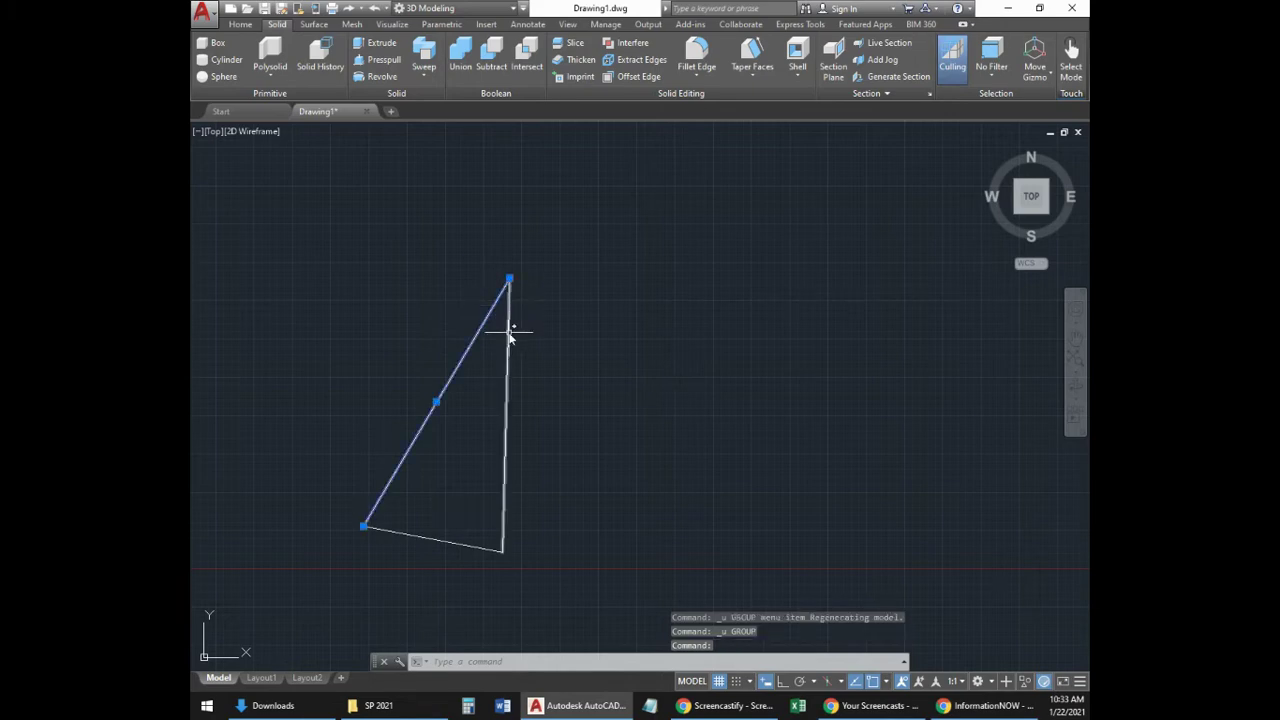
click(508, 335)
click(444, 541)
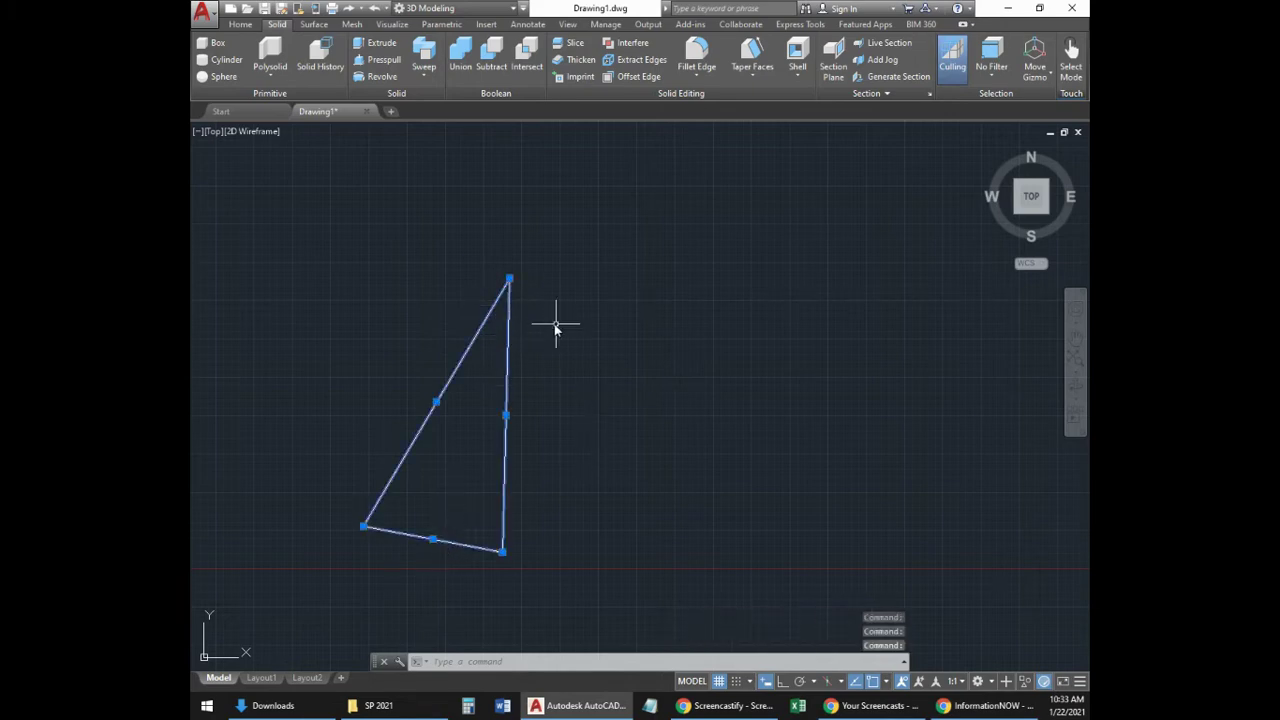
key(Escape)
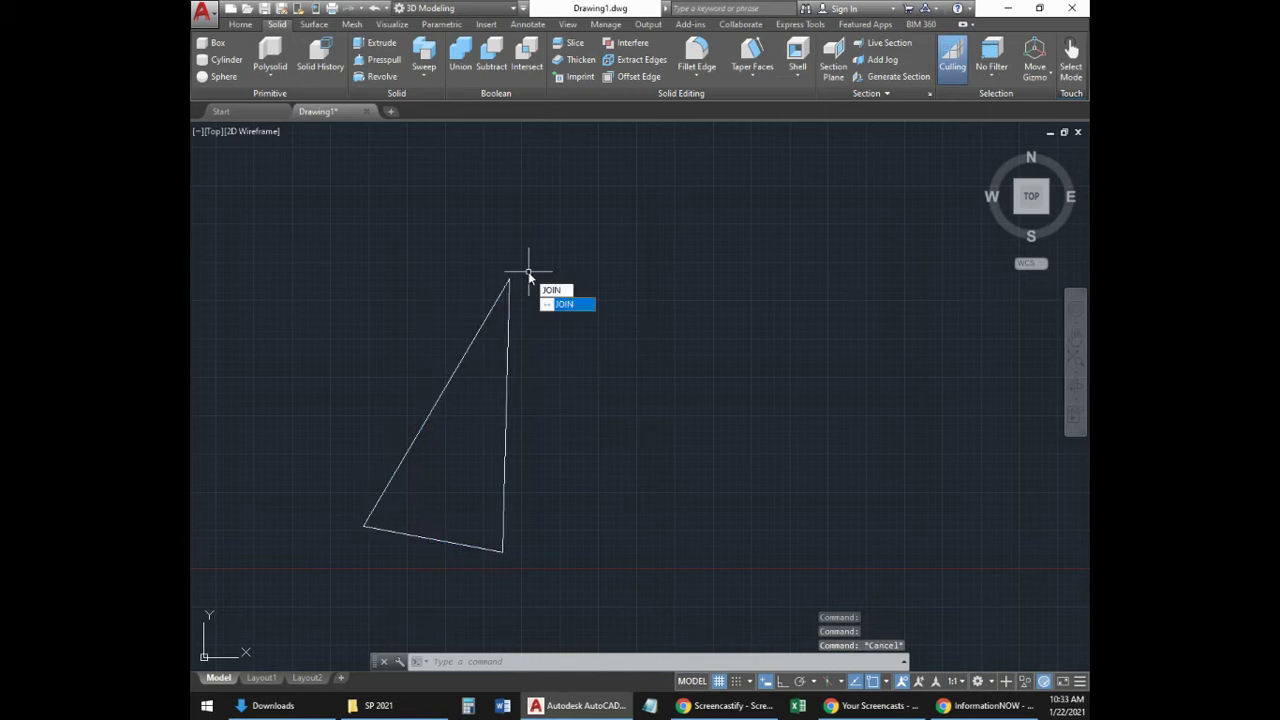
Join the triangle's three lines into a single polyline.
key(Return)
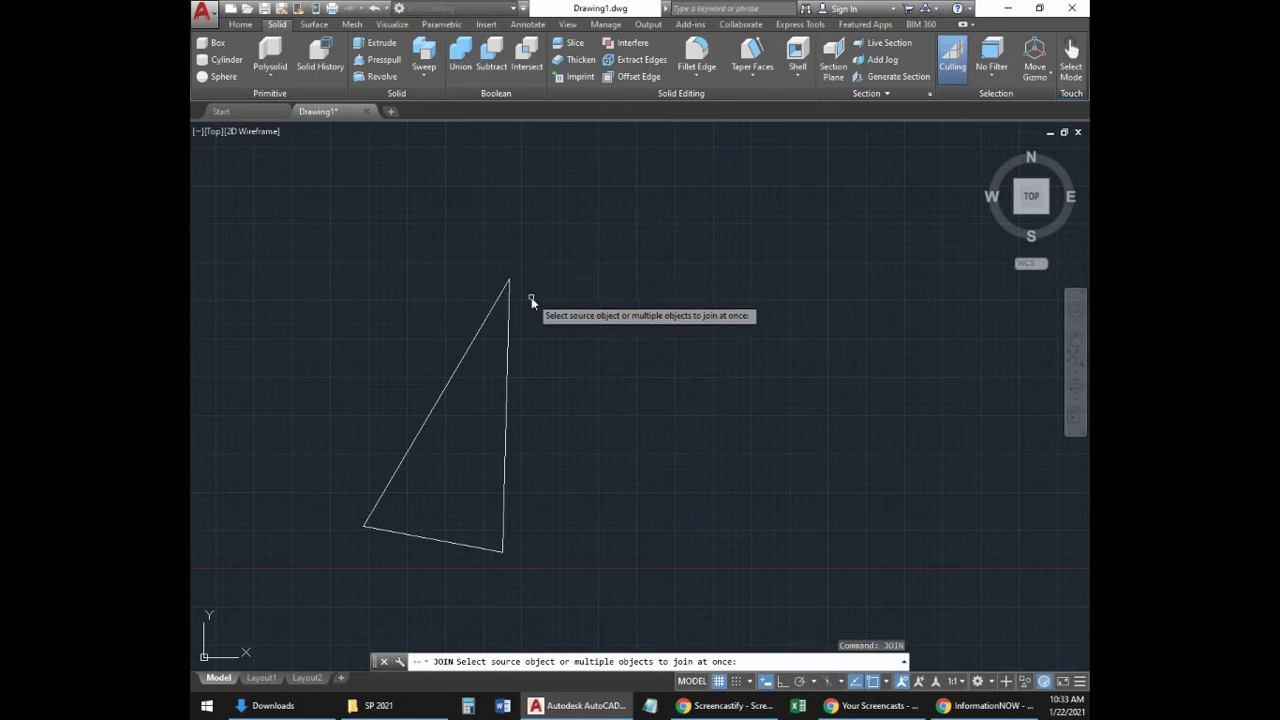
click(514, 289)
click(377, 560)
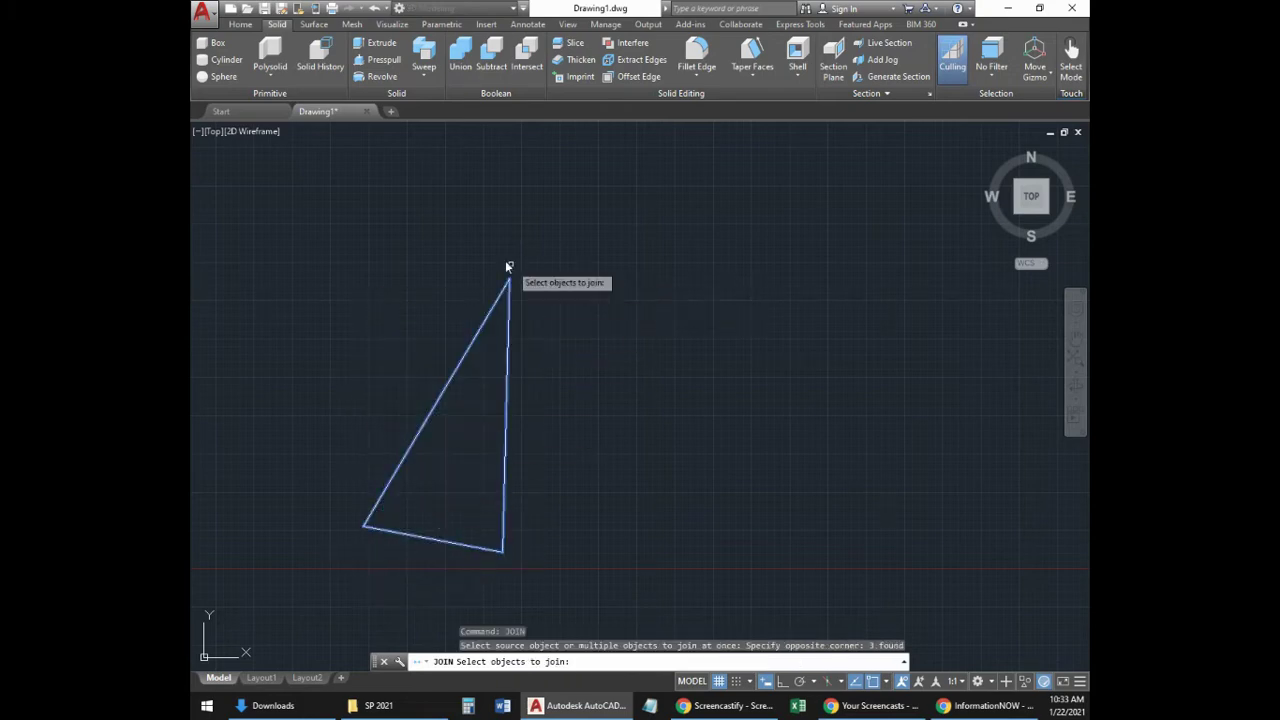
key(Return)
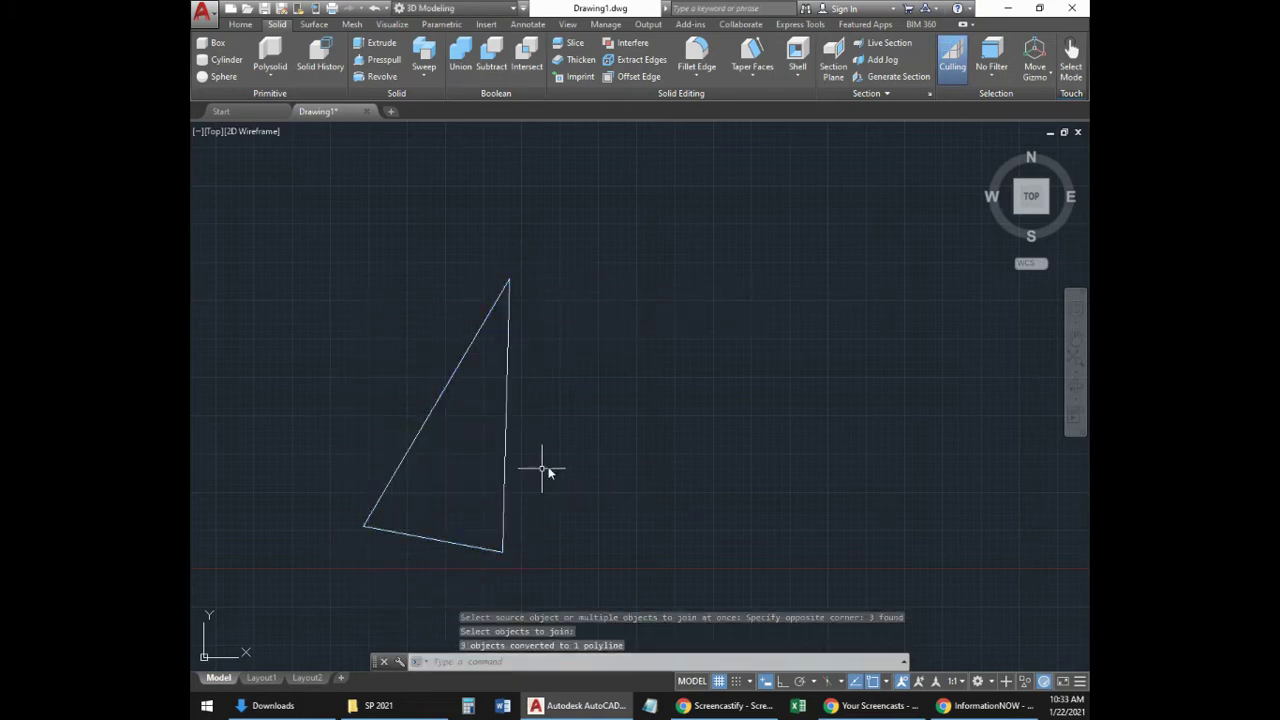
Select the joined triangle to check that it behaves as one object, and clear the selection.
click(506, 359)
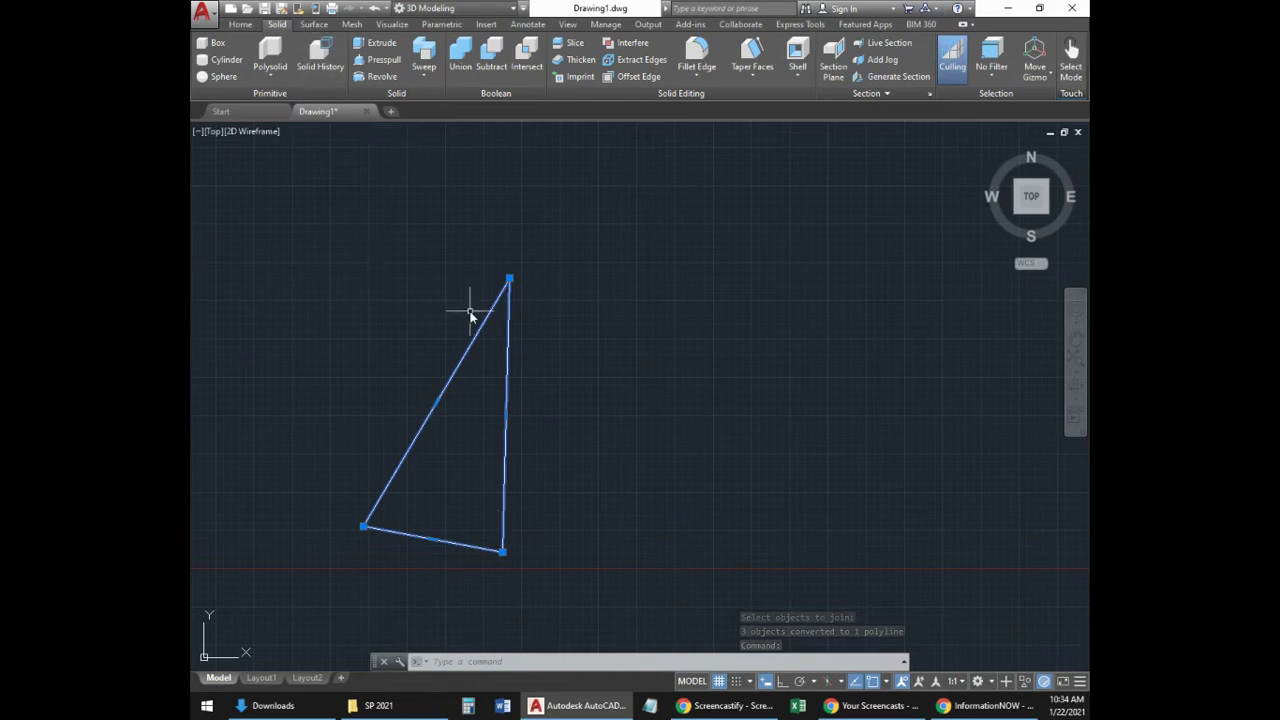
click(240, 24)
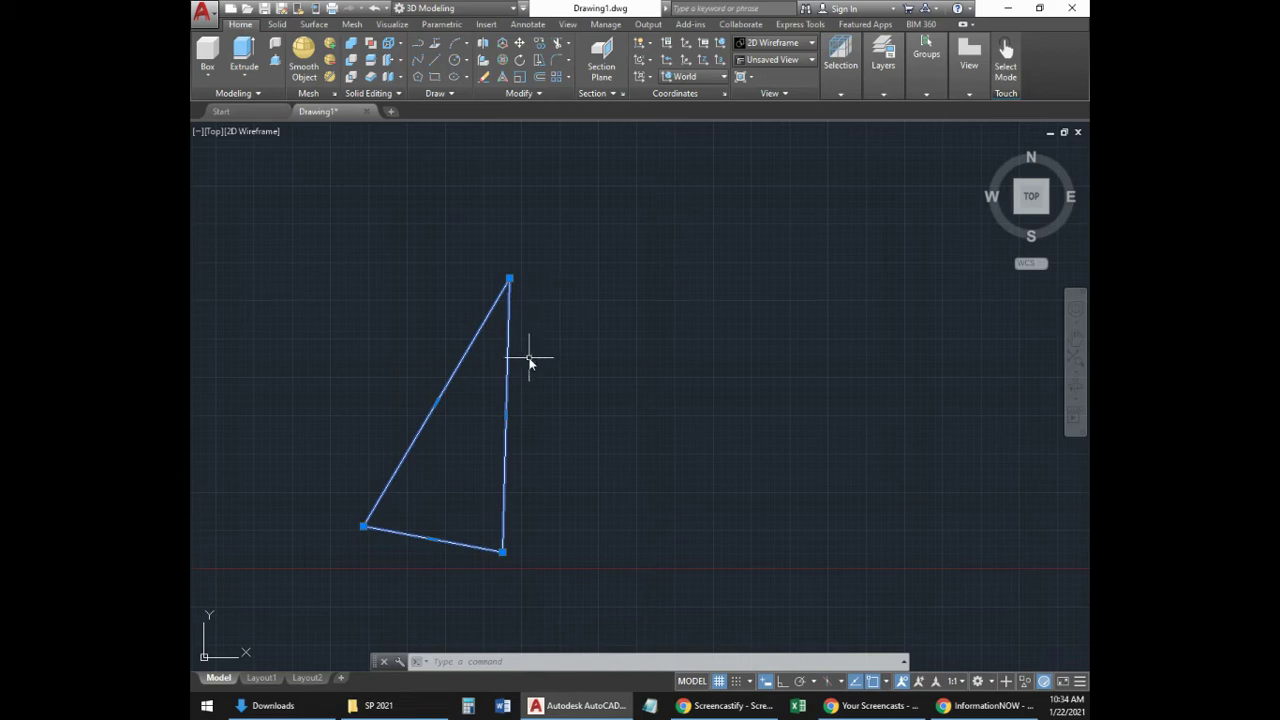
key(Escape)
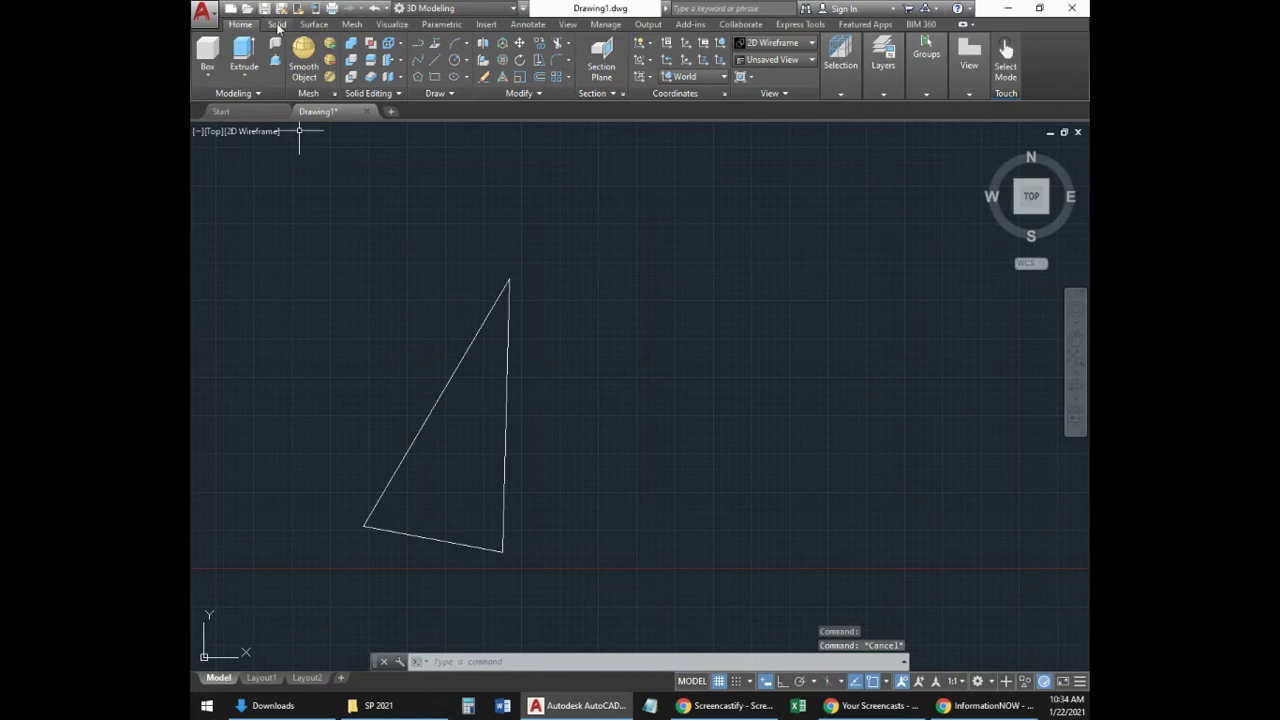
click(508, 329)
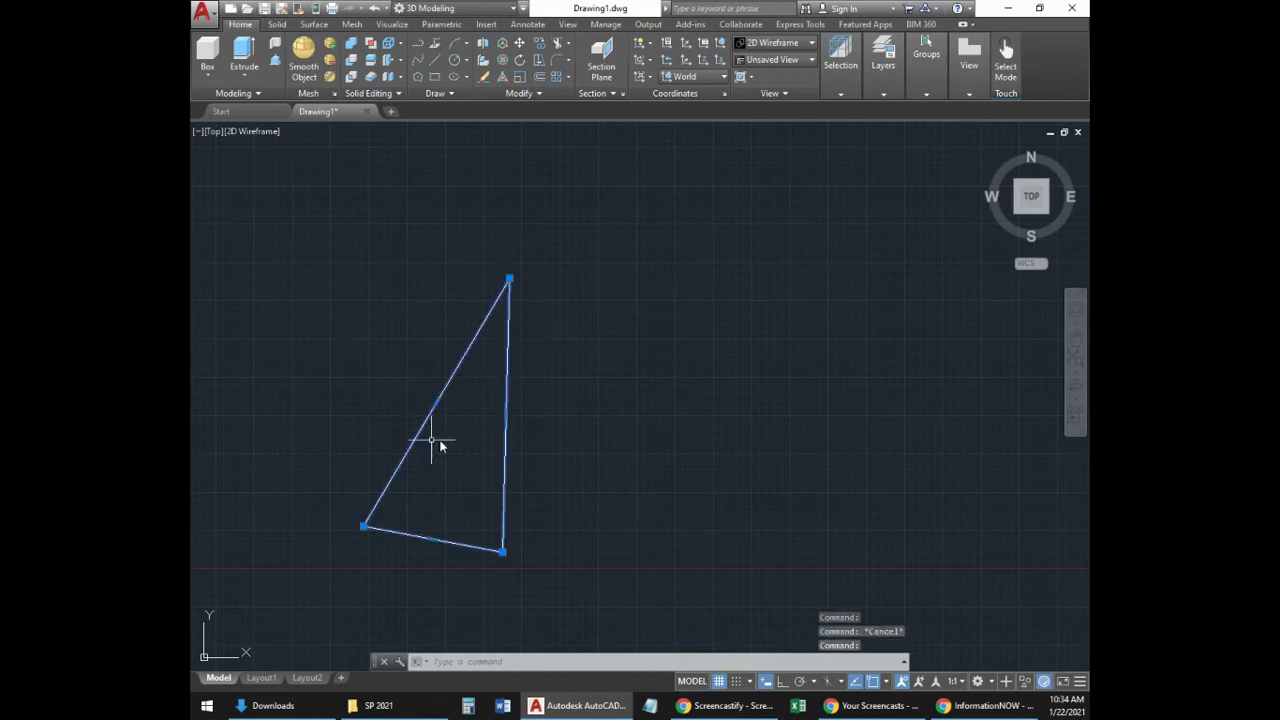
key(Escape)
Revolve the joined triangle 180 degrees about its near-vertical edge and display the solid in the Conceptual visual style.
click(277, 25)
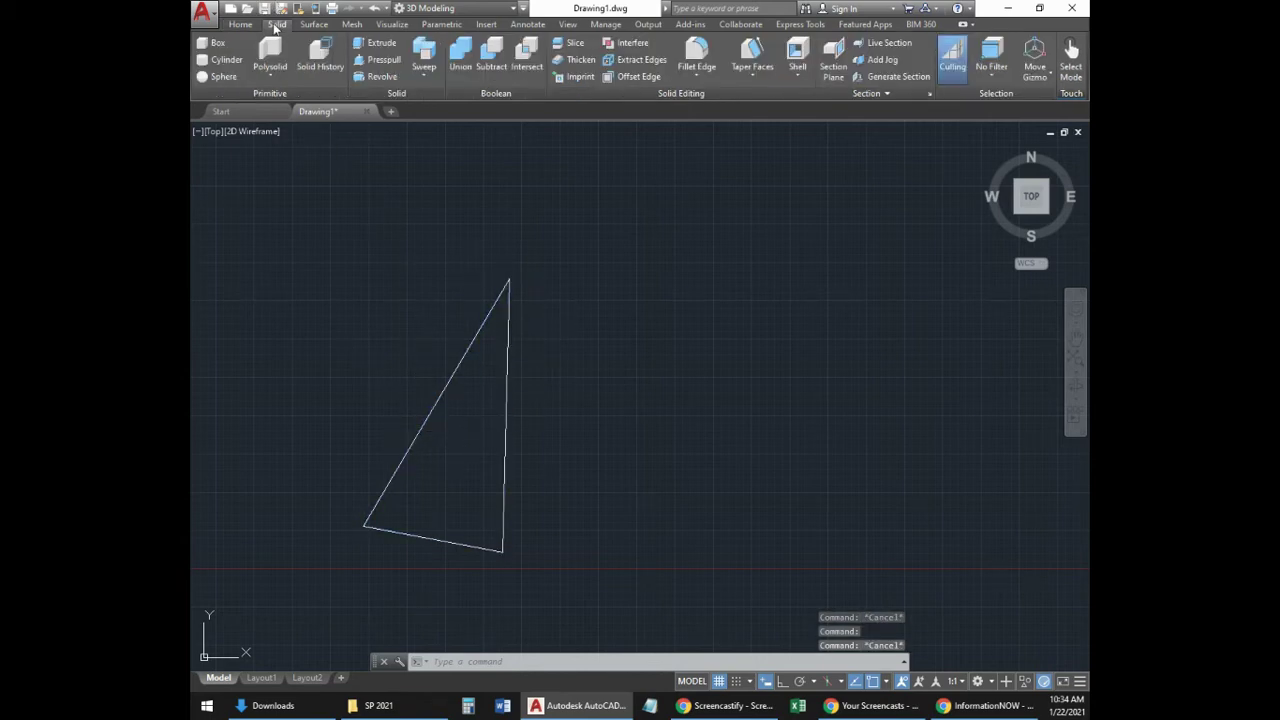
click(378, 76)
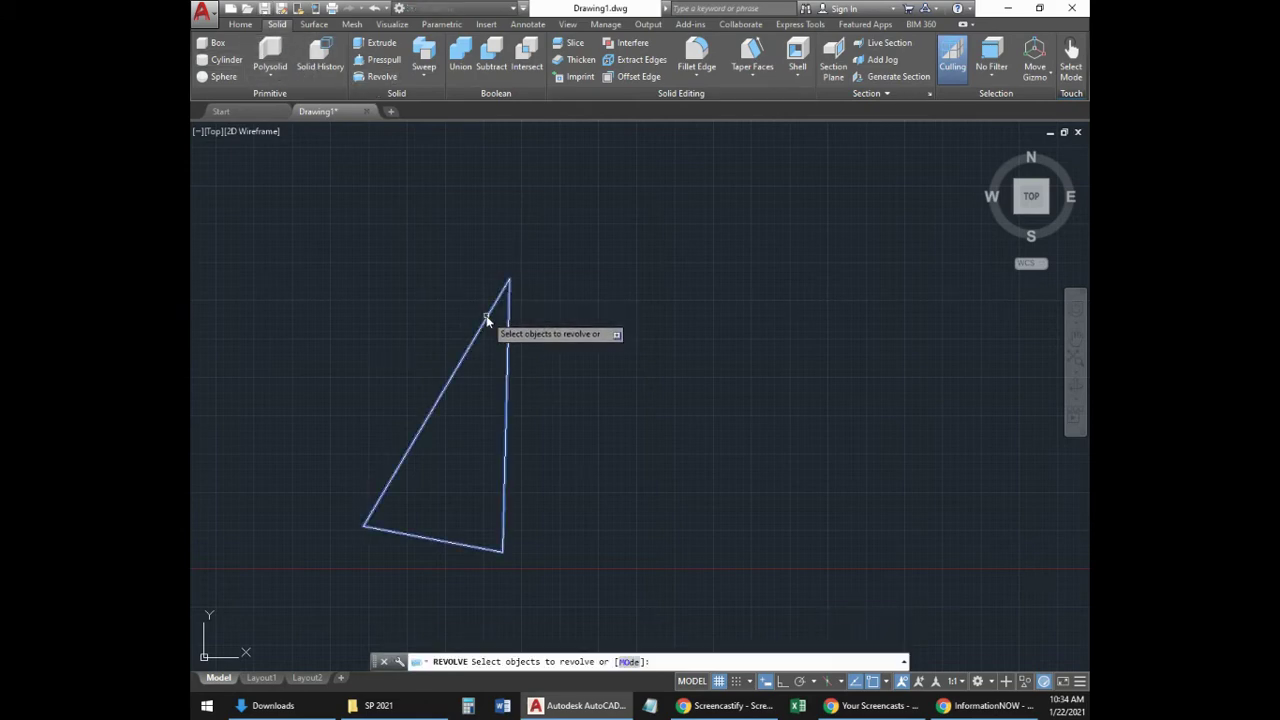
click(486, 317)
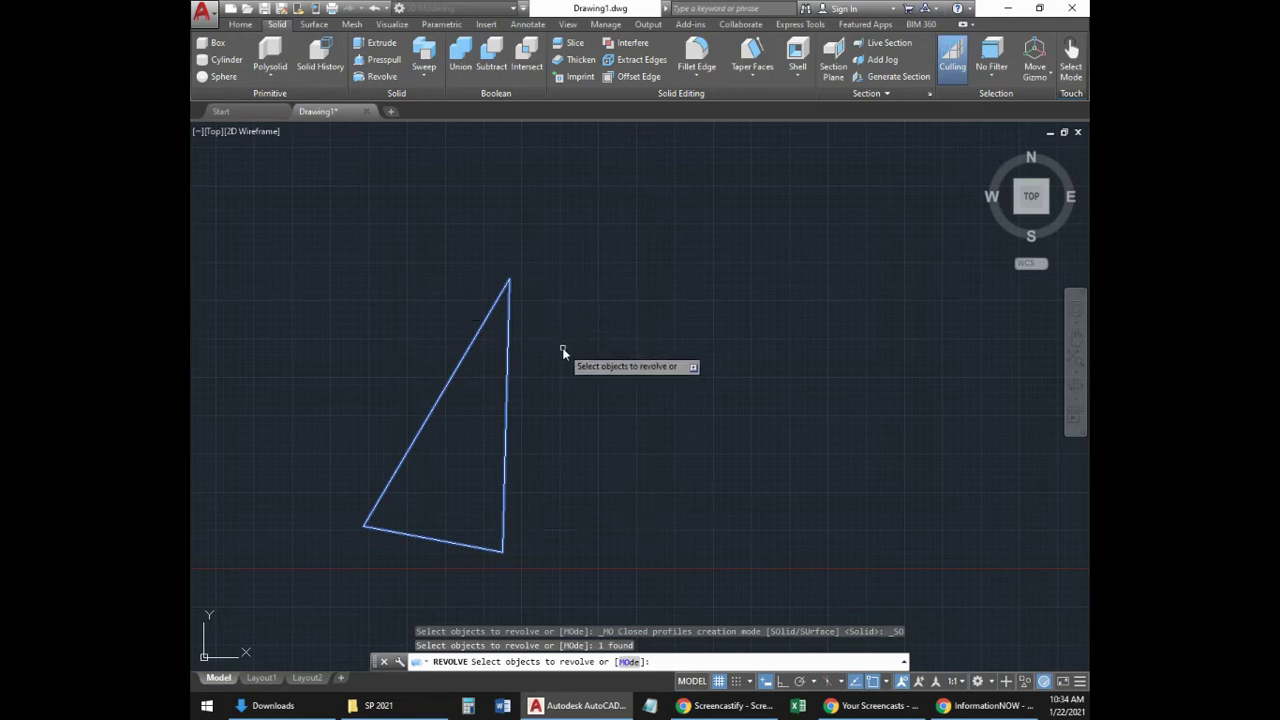
key(Return)
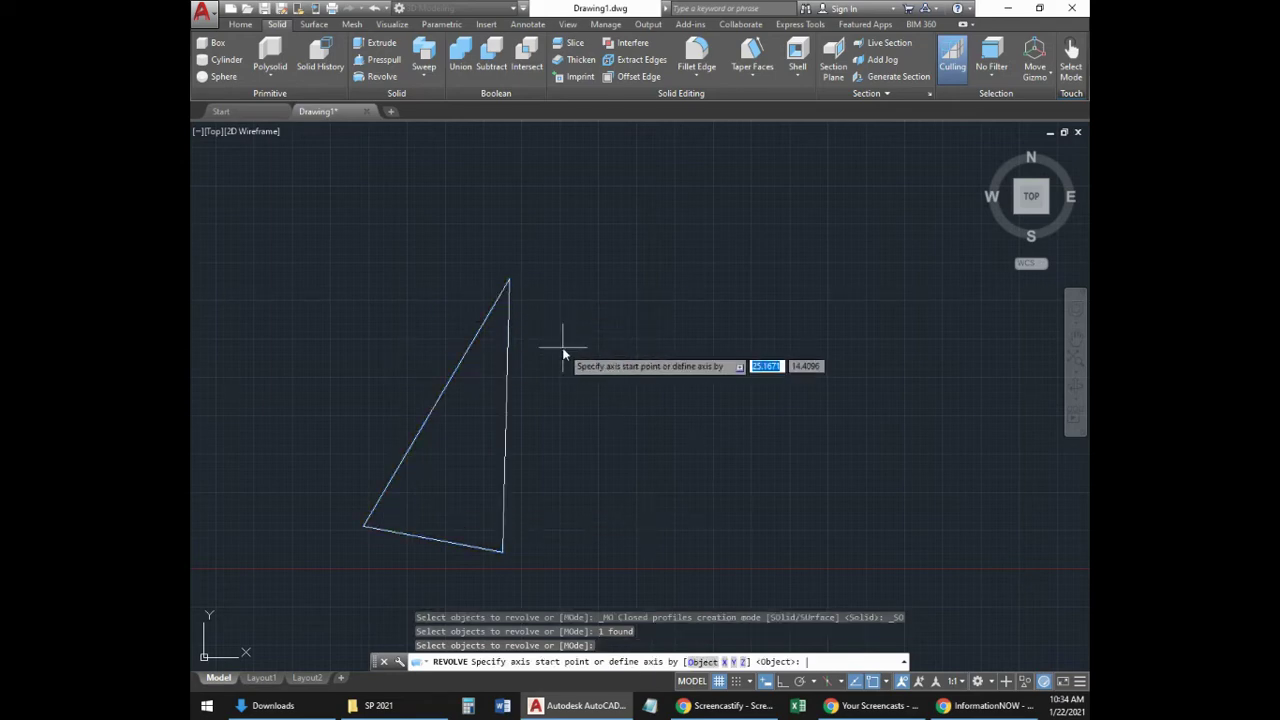
click(511, 281)
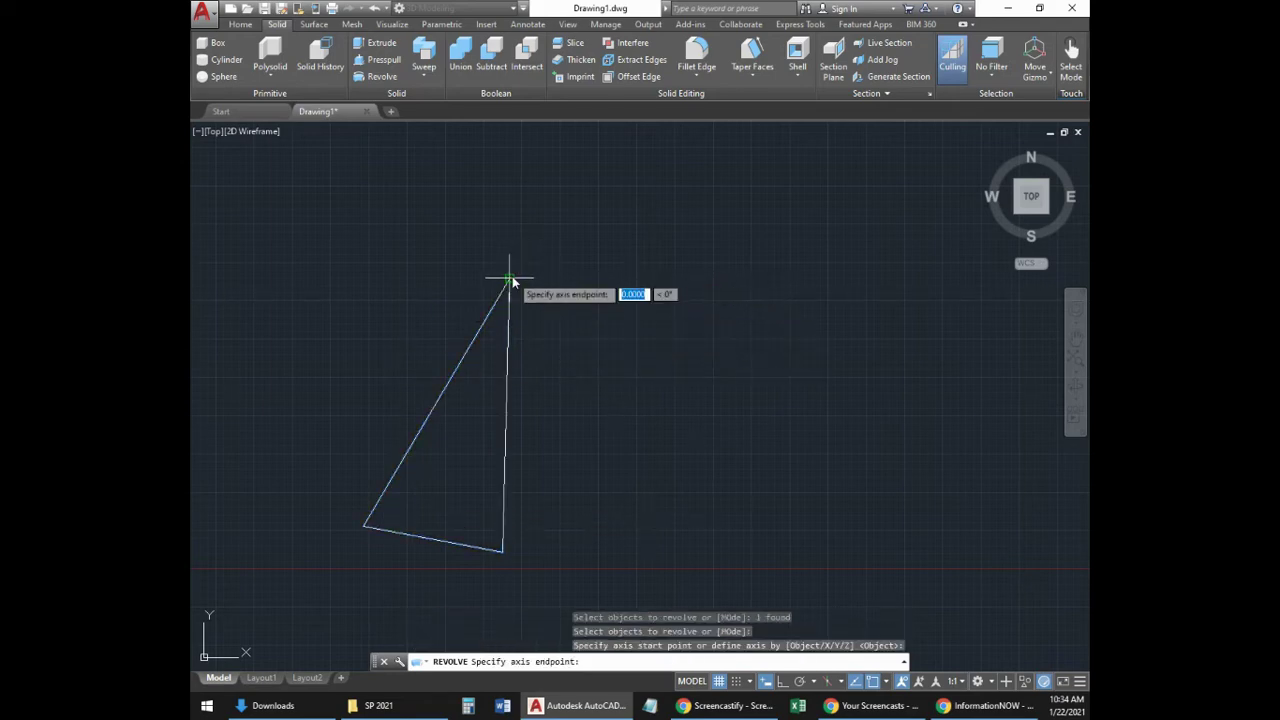
click(502, 551)
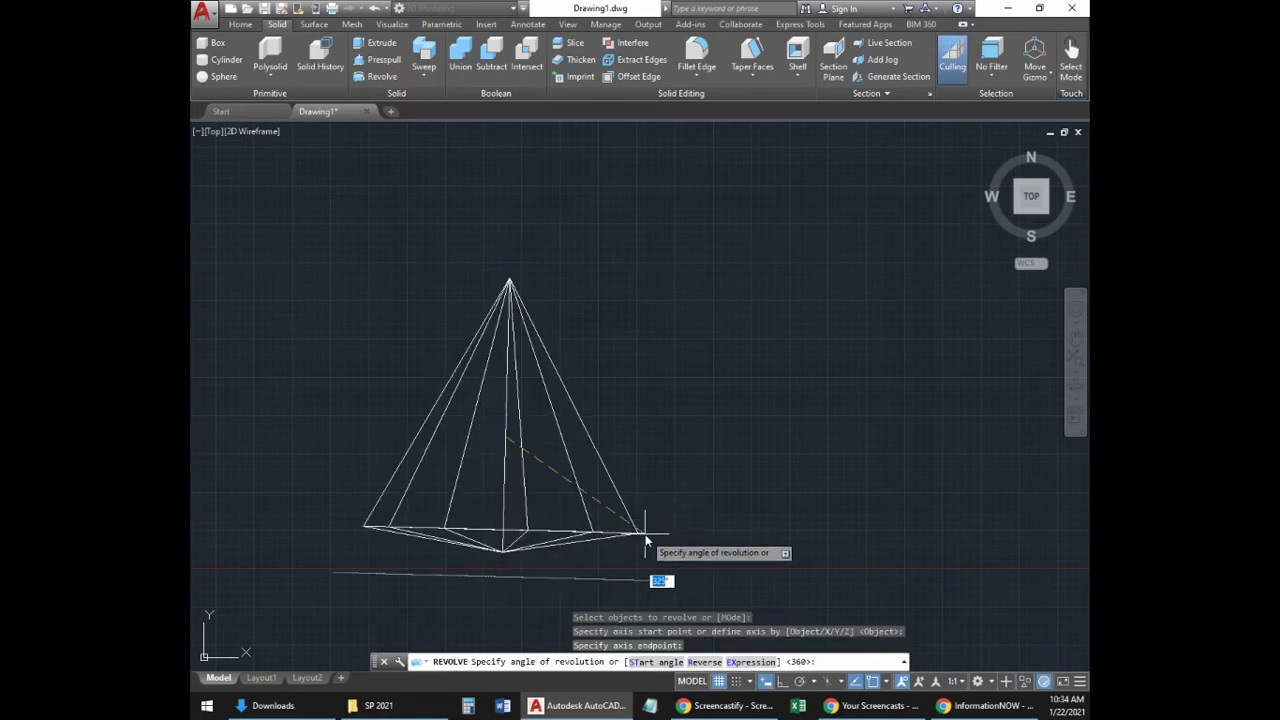
key(Return)
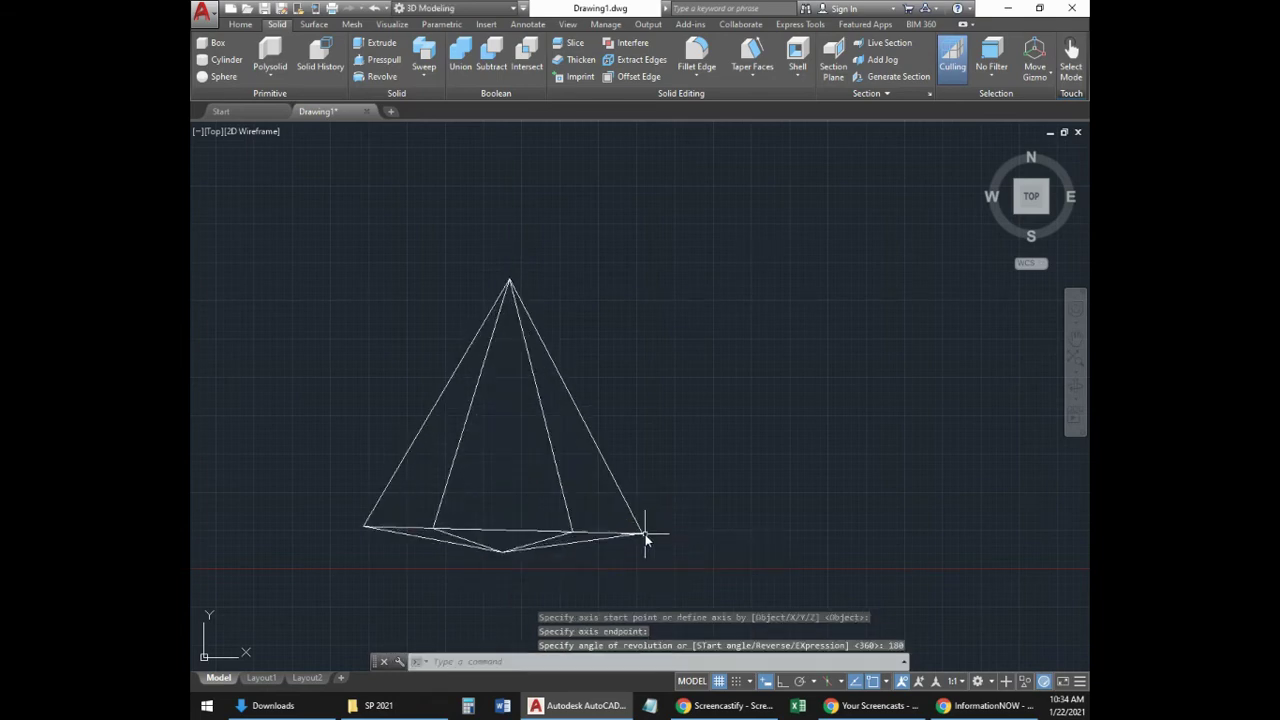
click(245, 135)
click(268, 183)
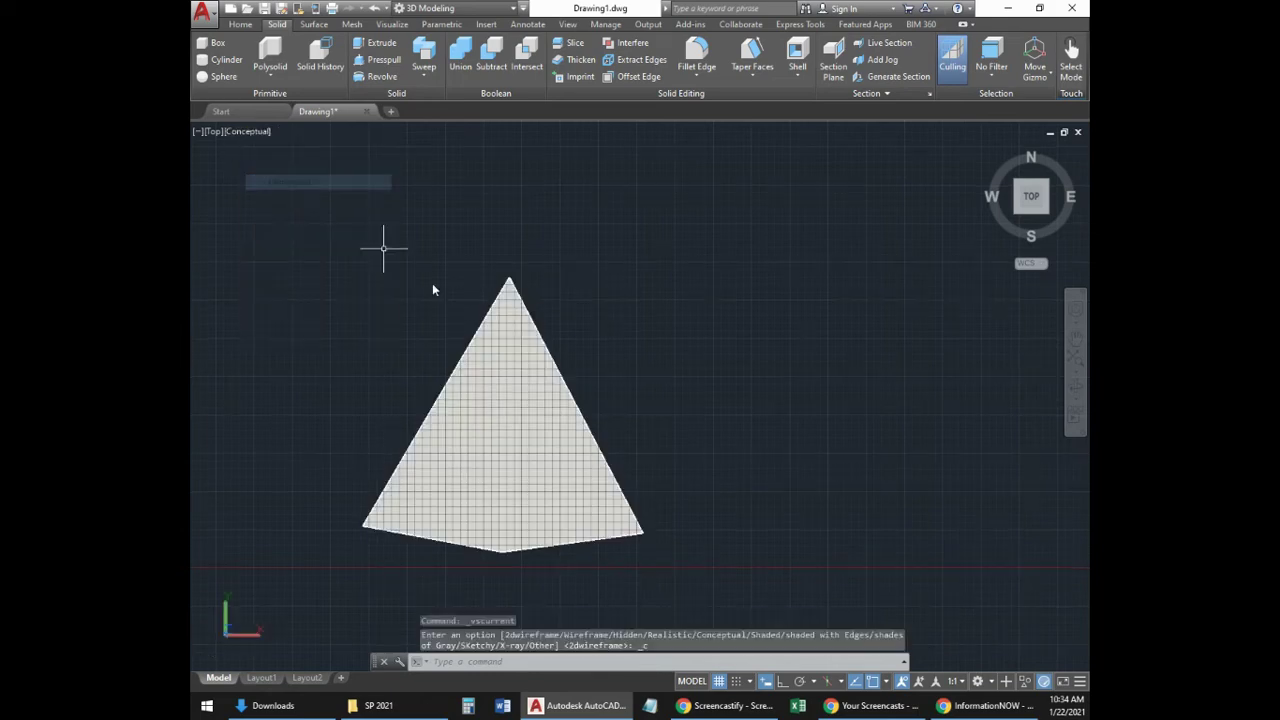
Undo the Conceptual visual style and the 180-degree revolve, and select the flat triangle to check that it is still one object.
shift+middle_drag(710, 487, 834, 480)
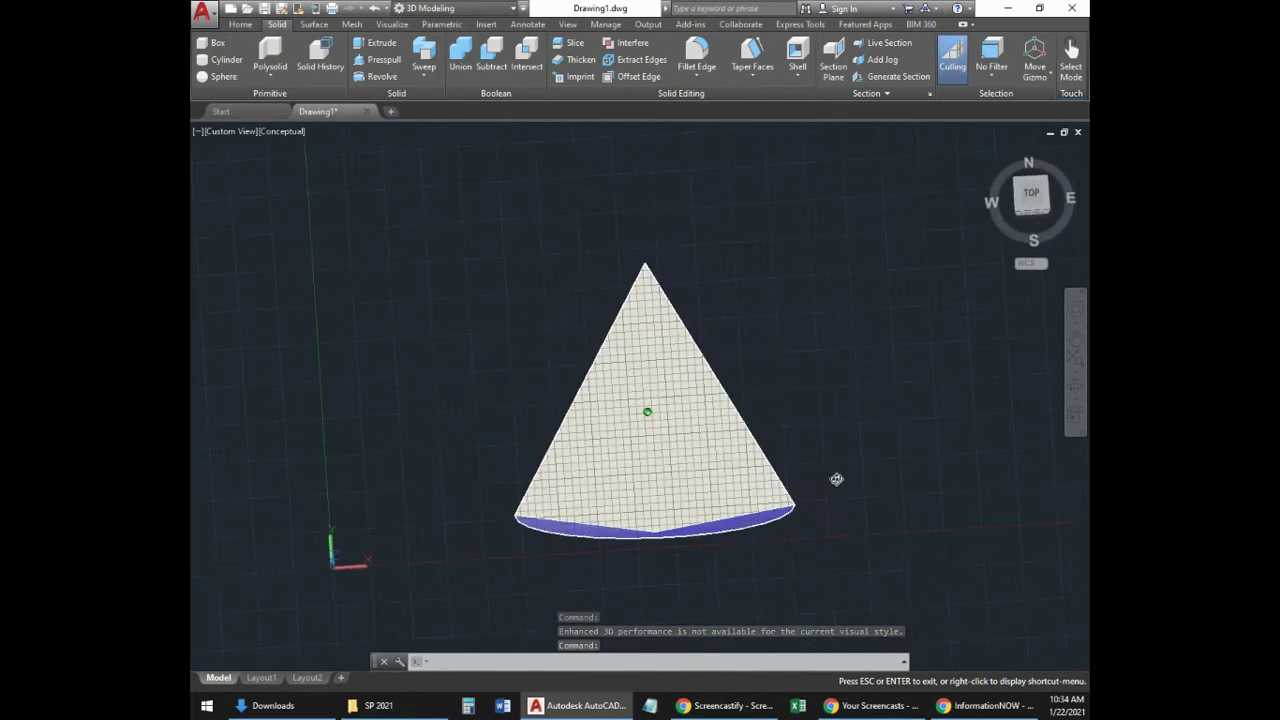
key(Escape)
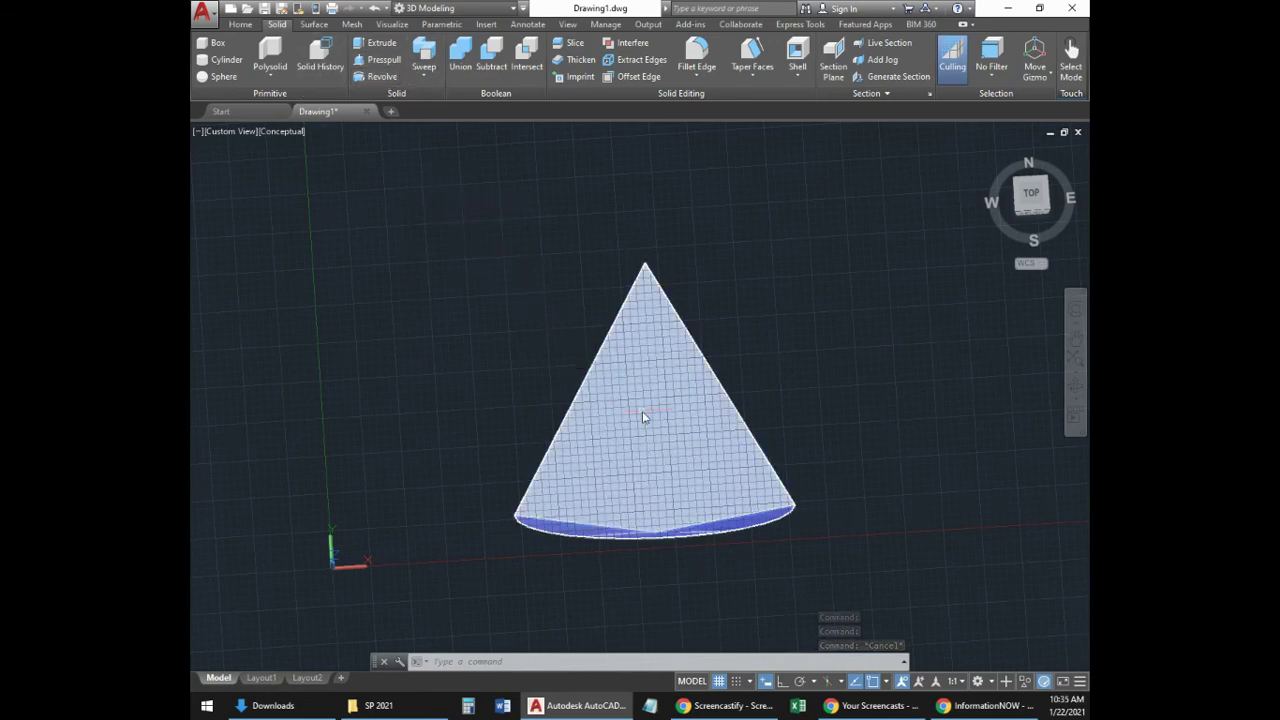
key(ctrl+z)
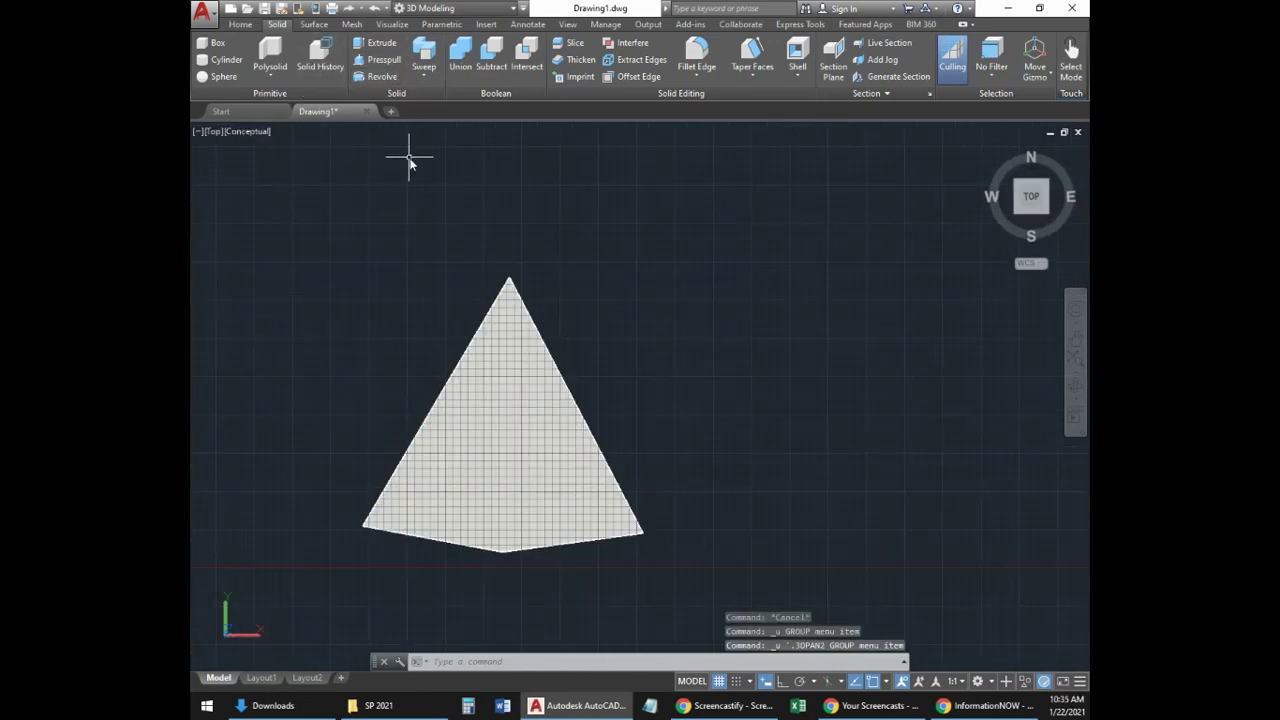
key(ctrl+z)
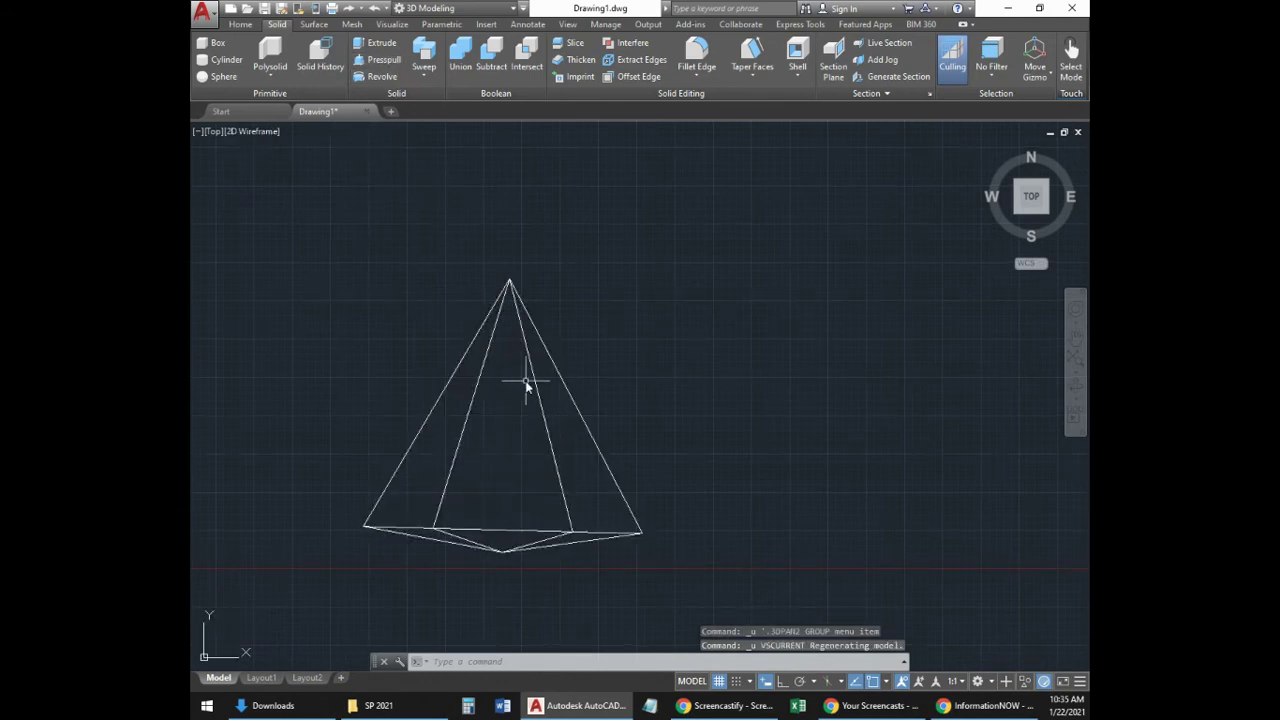
key(ctrl+z)
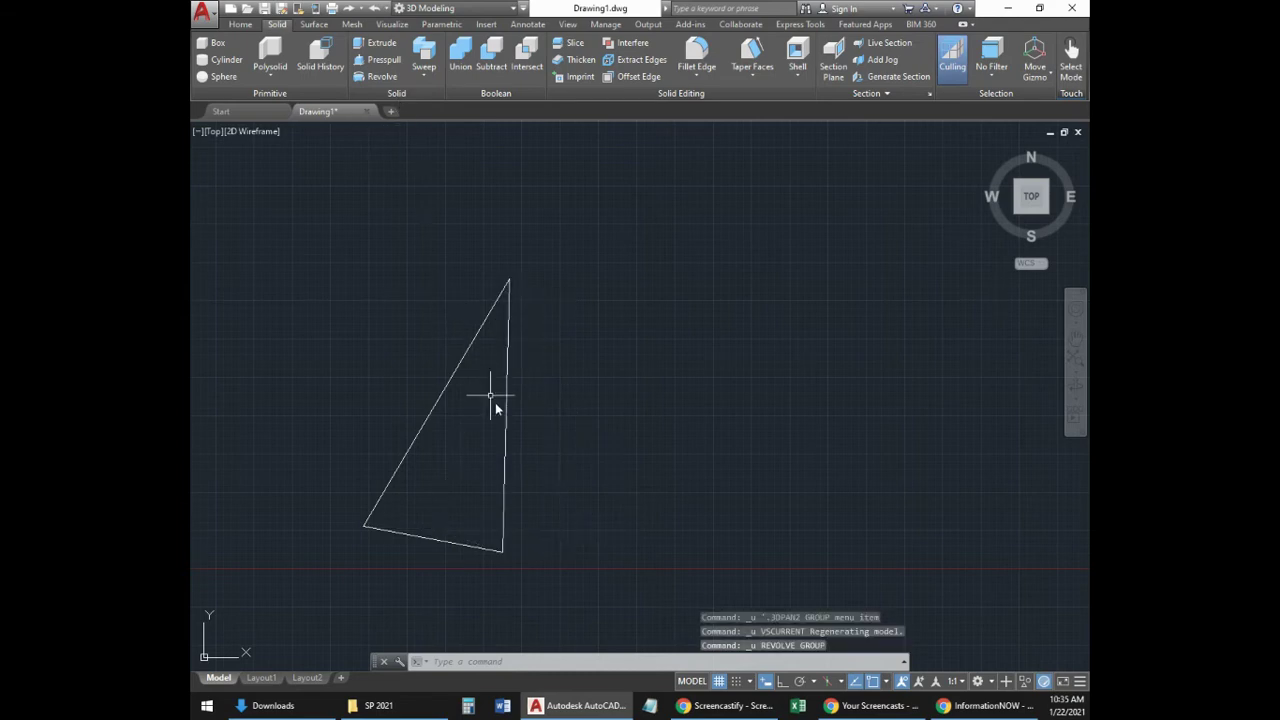
click(478, 333)
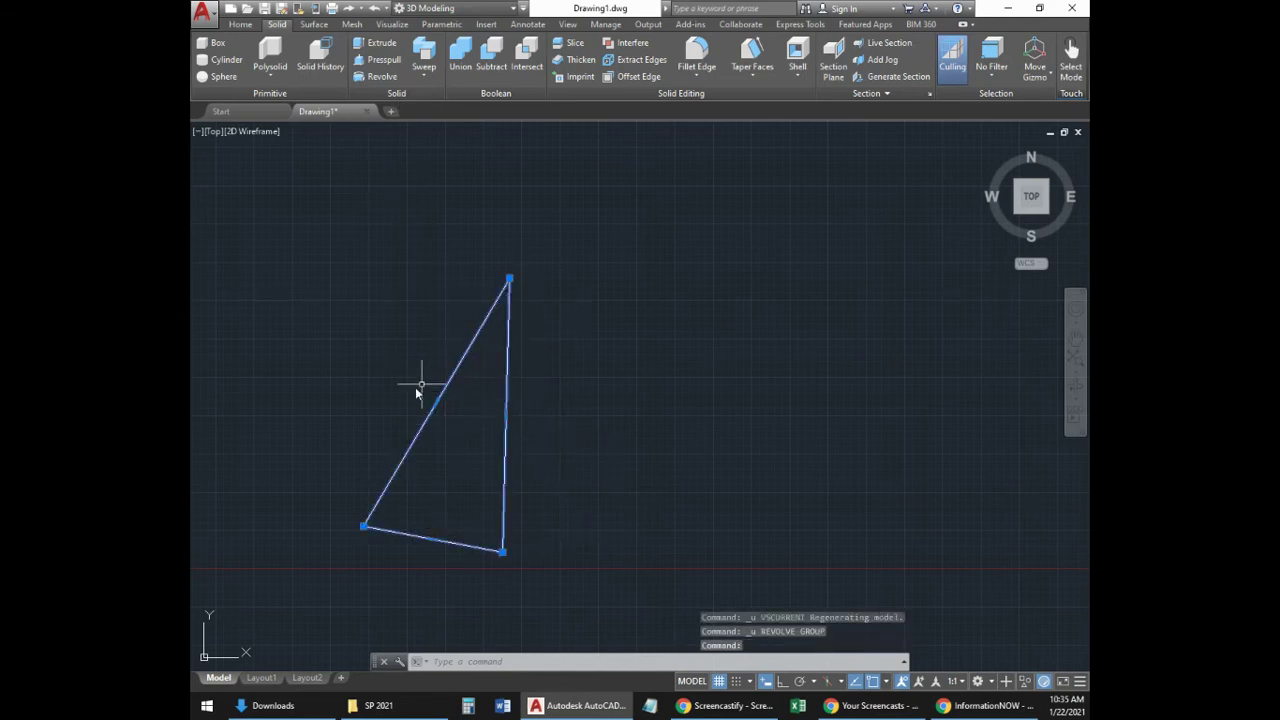
key(Escape)
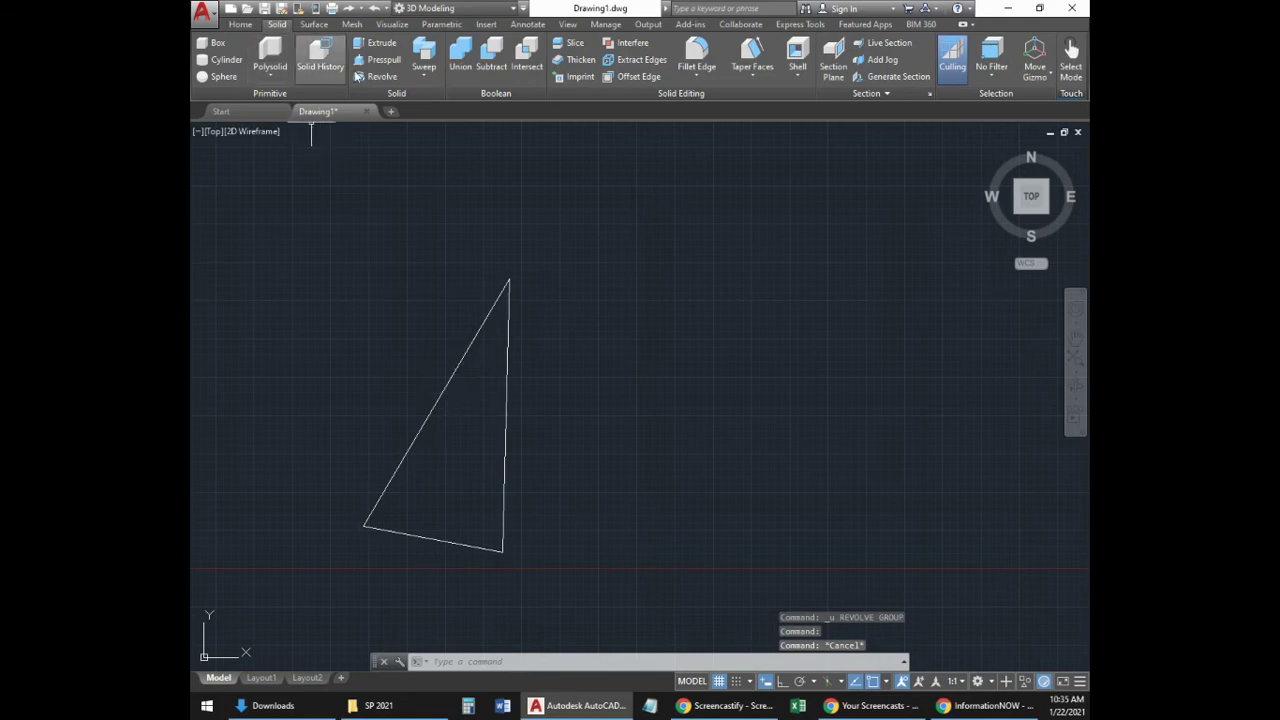
click(381, 76)
click(611, 354)
click(369, 394)
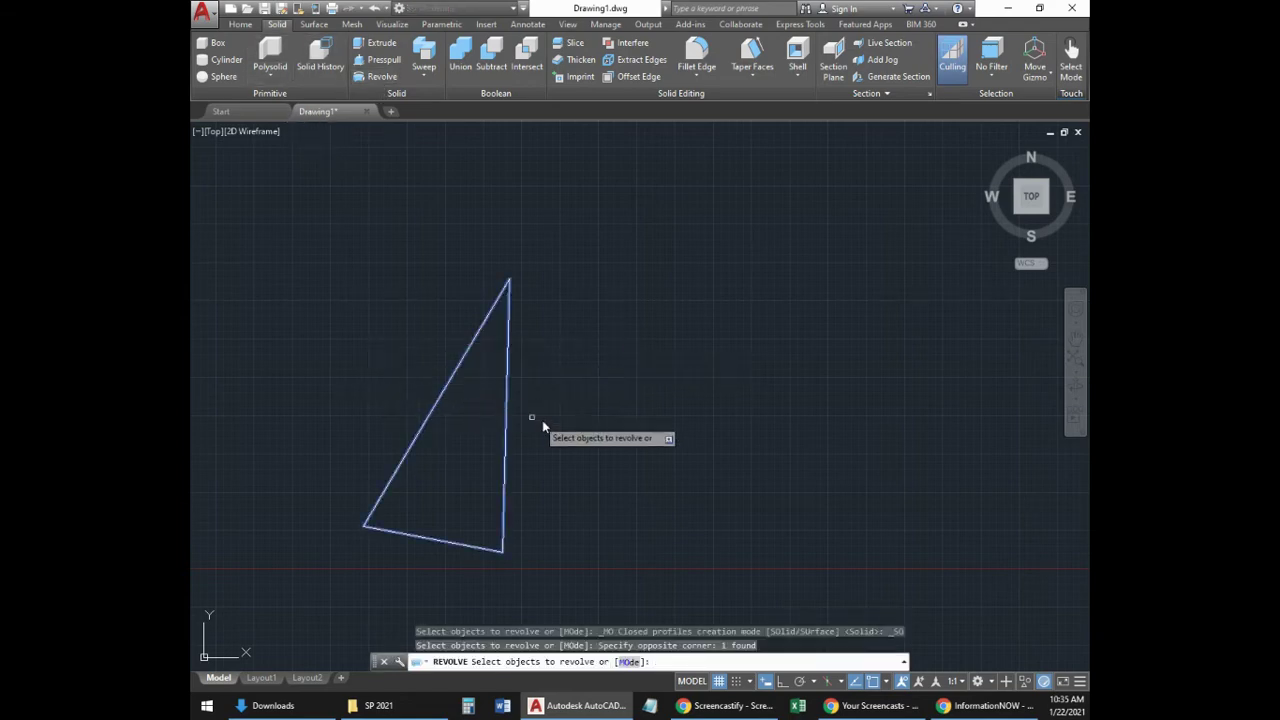
key(Return)
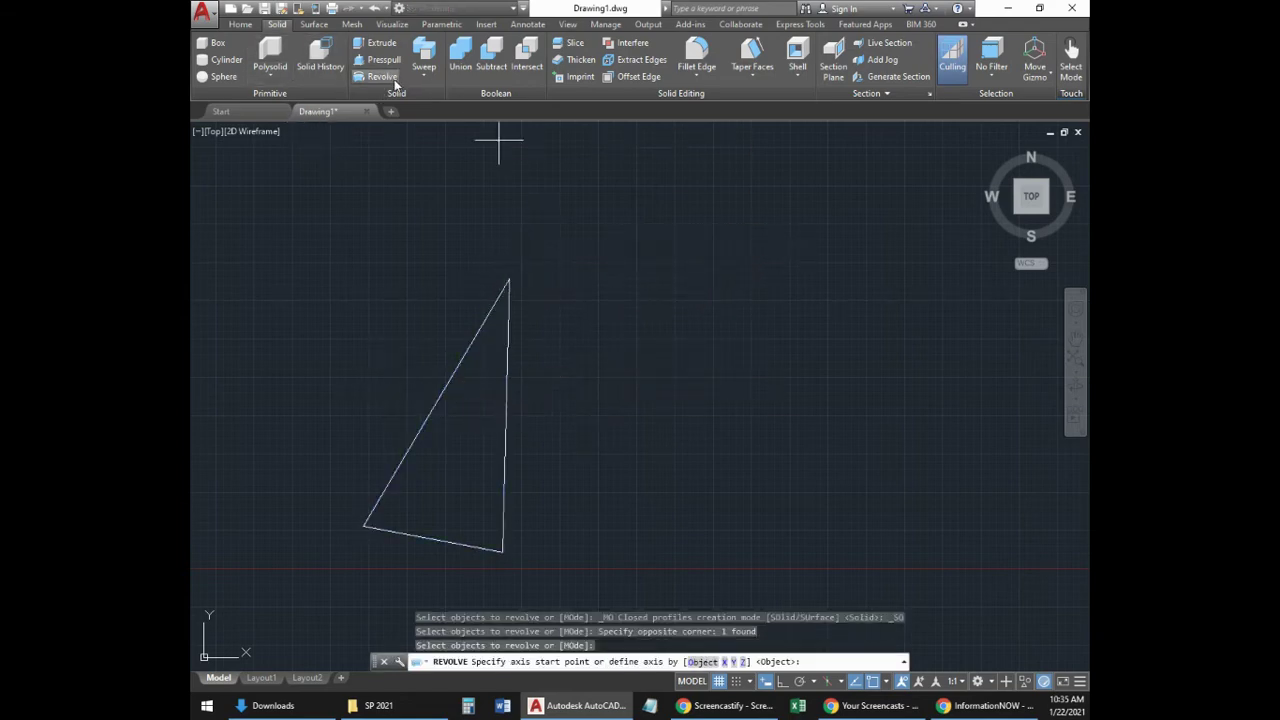
key(Escape)
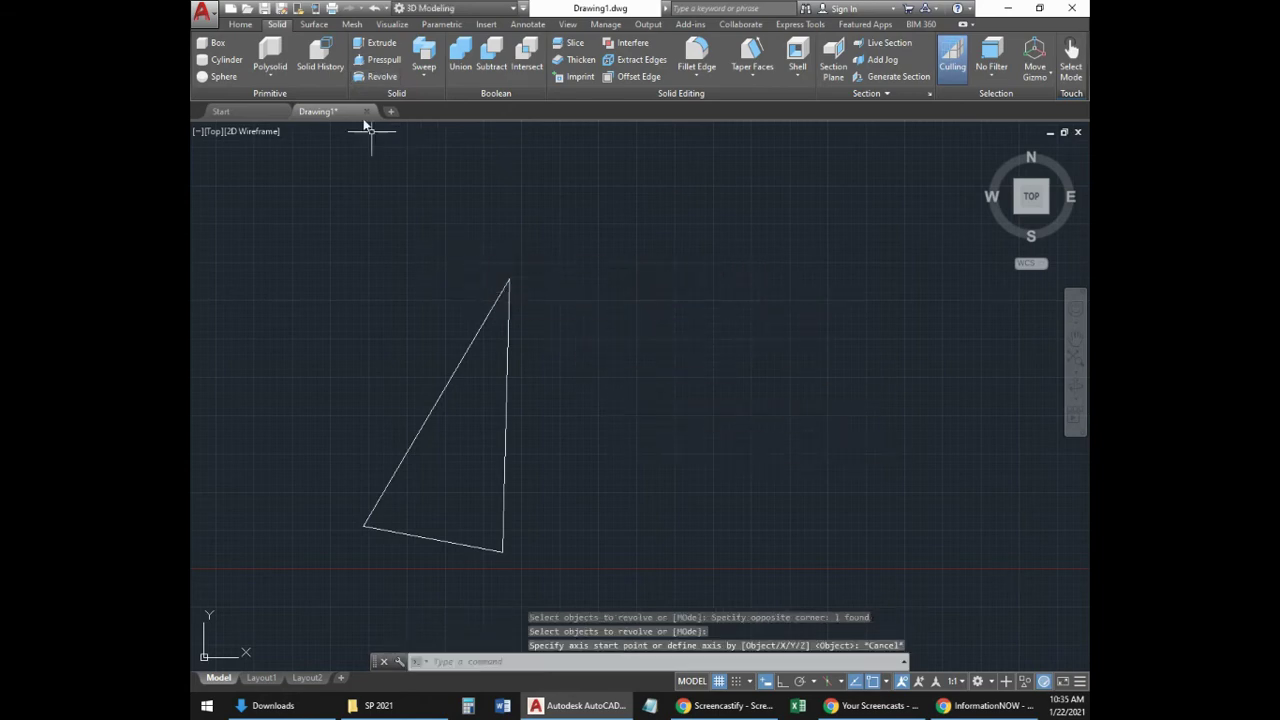
Revolve the joined triangle 360 degrees about its near-vertical edge and display the solid in the Conceptual visual style.
click(378, 77)
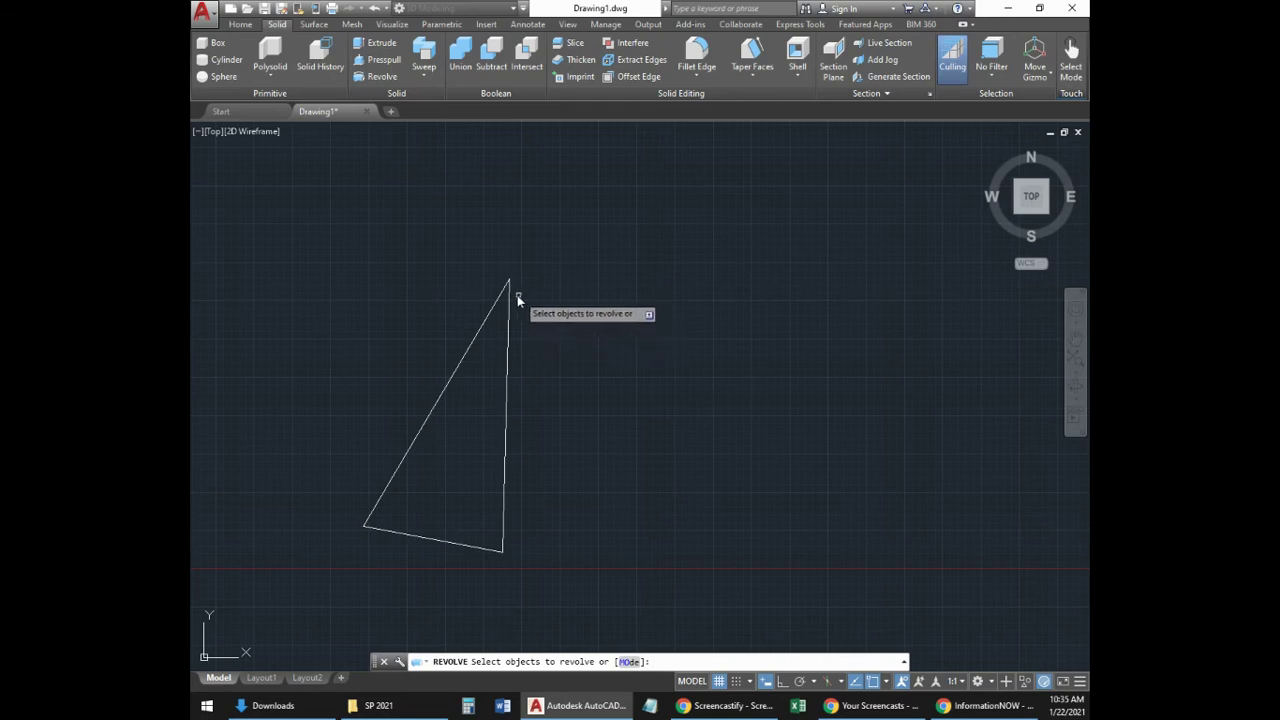
click(508, 325)
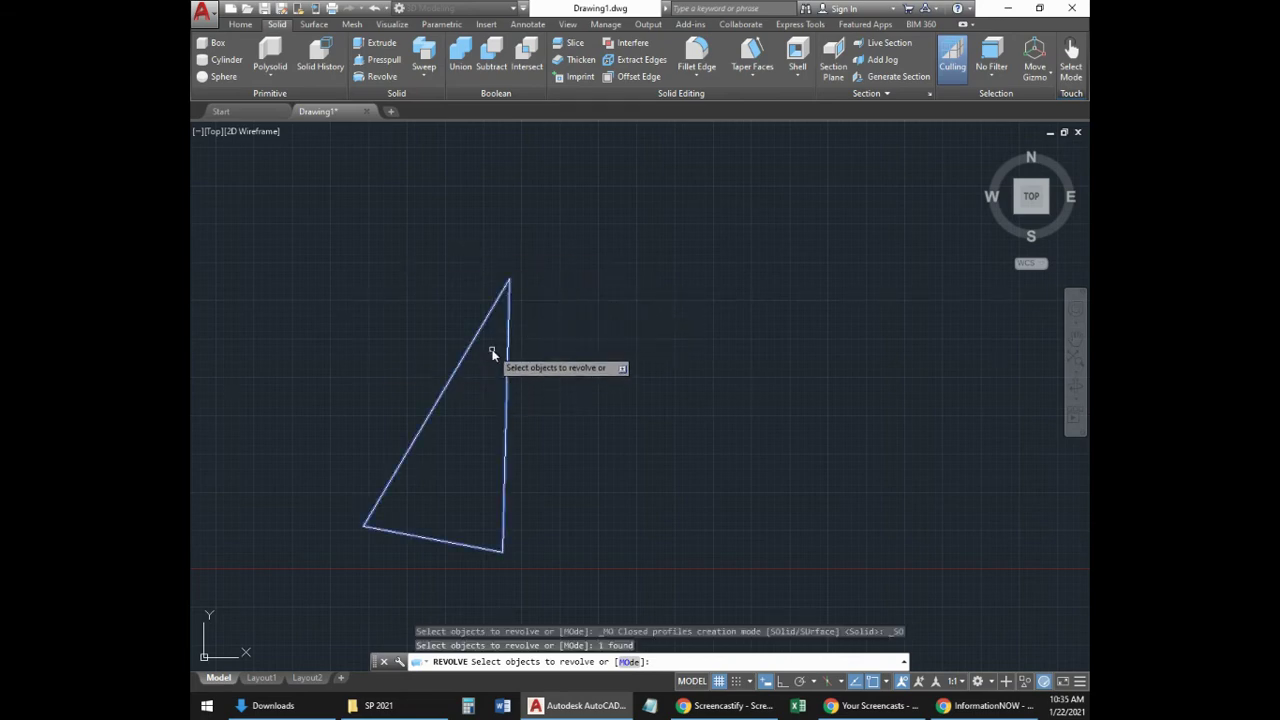
key(Return)
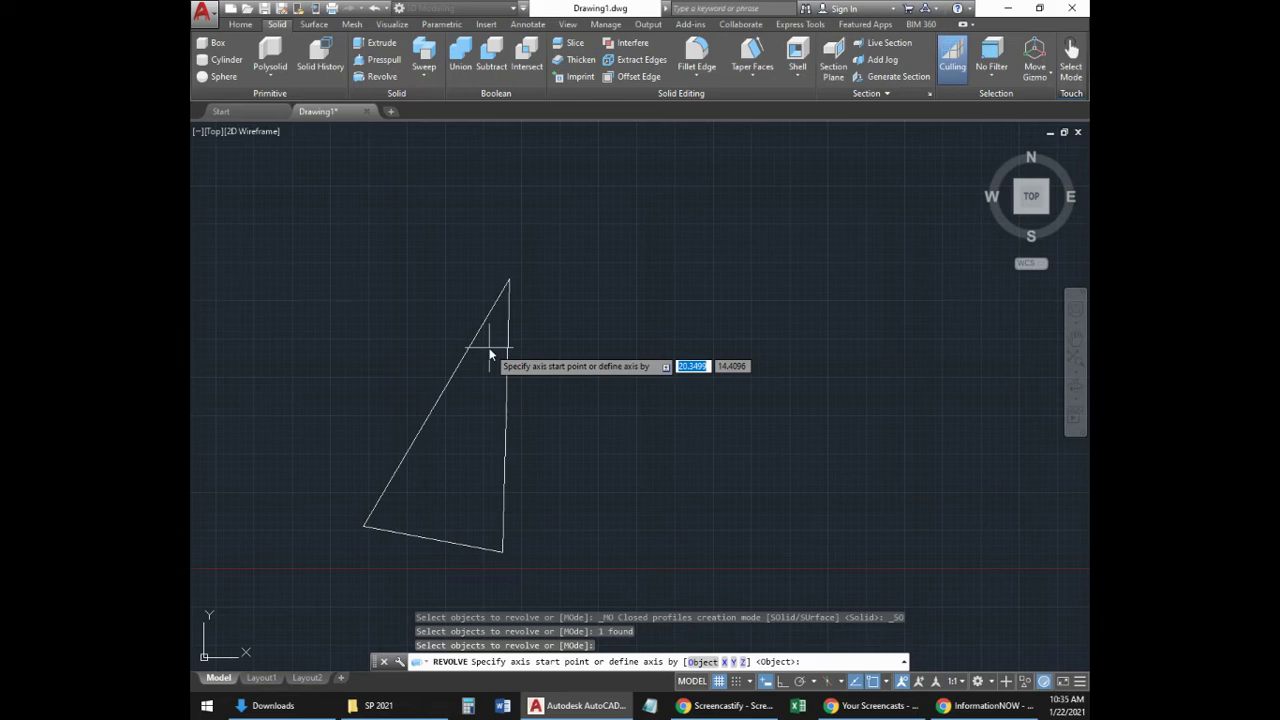
click(509, 282)
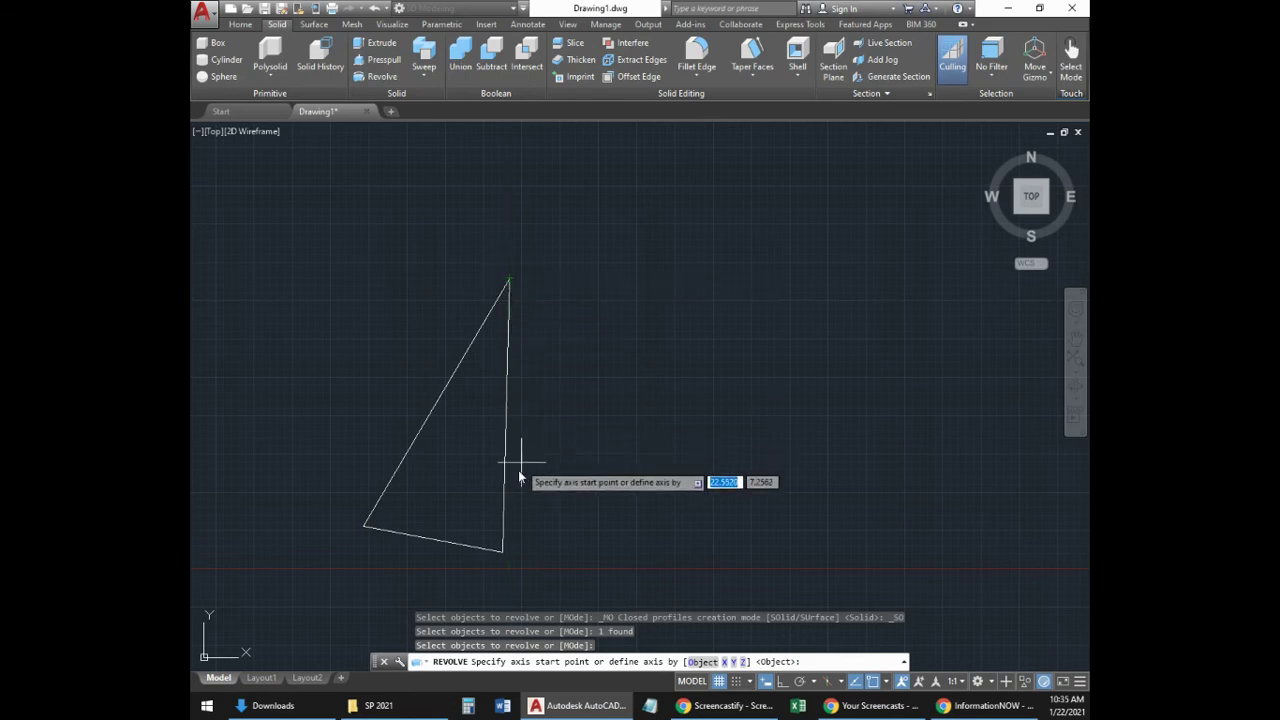
click(509, 280)
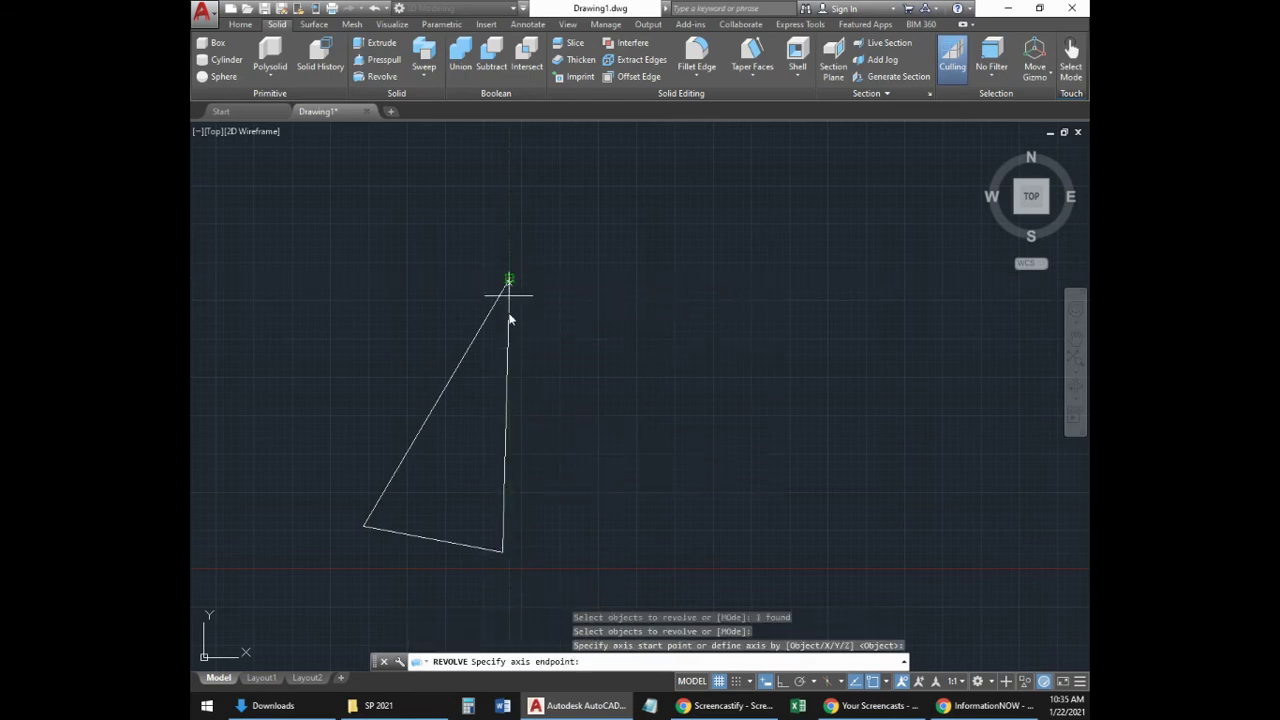
click(501, 551)
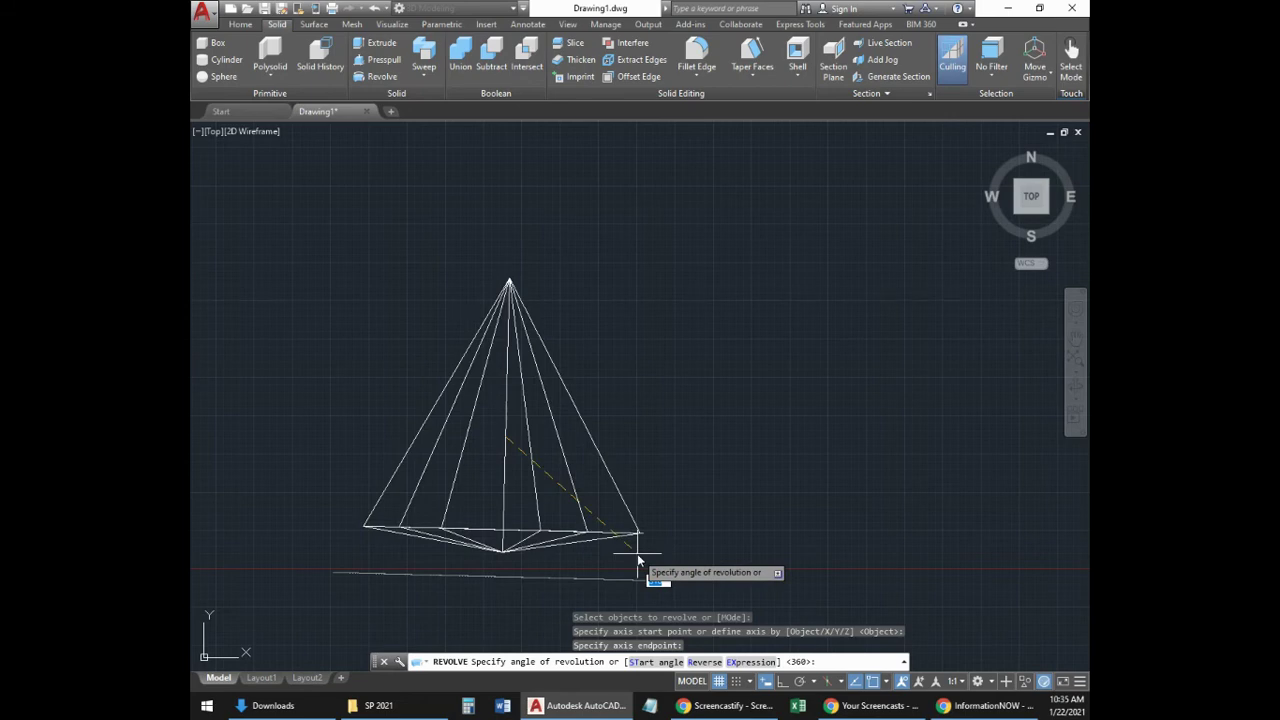
key(Return)
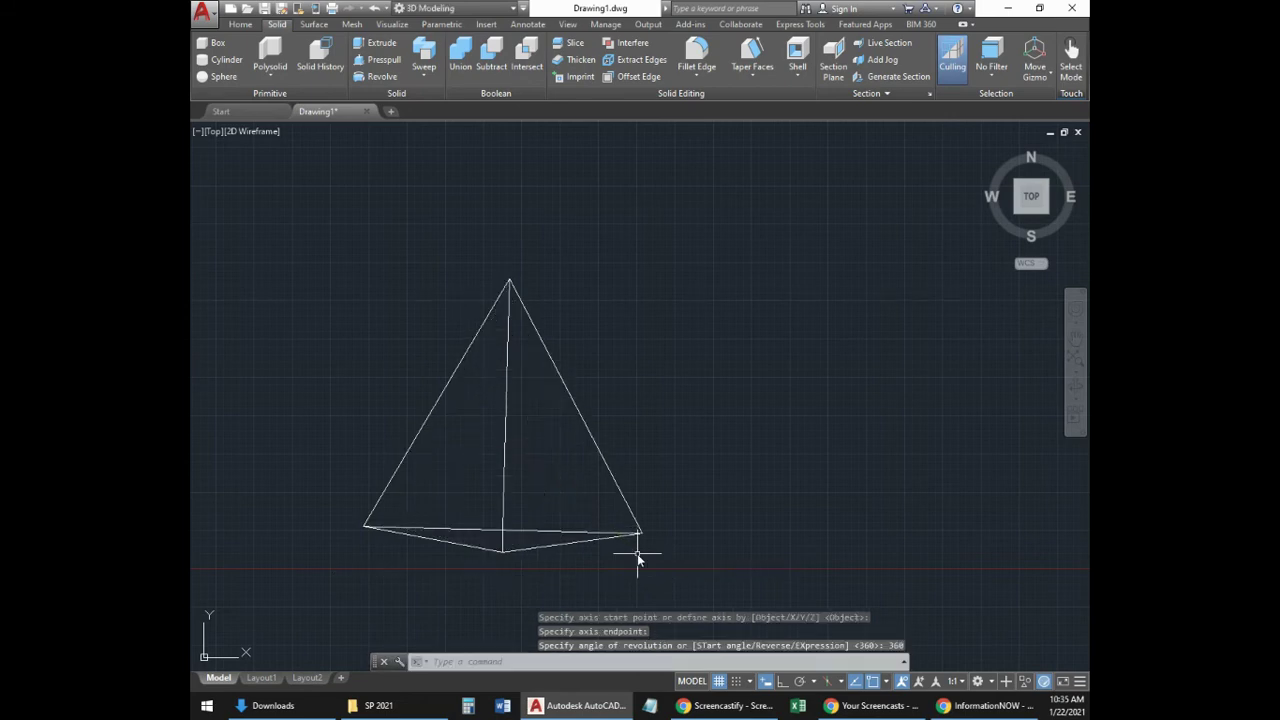
click(264, 131)
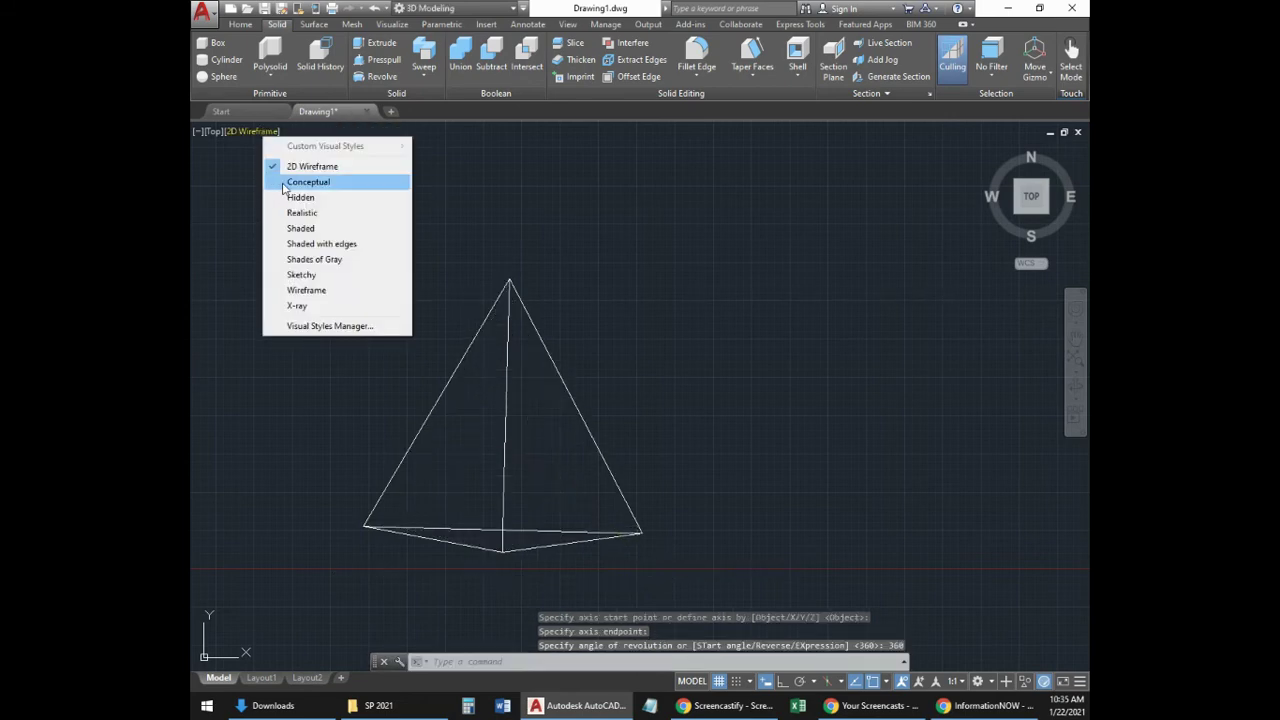
click(290, 181)
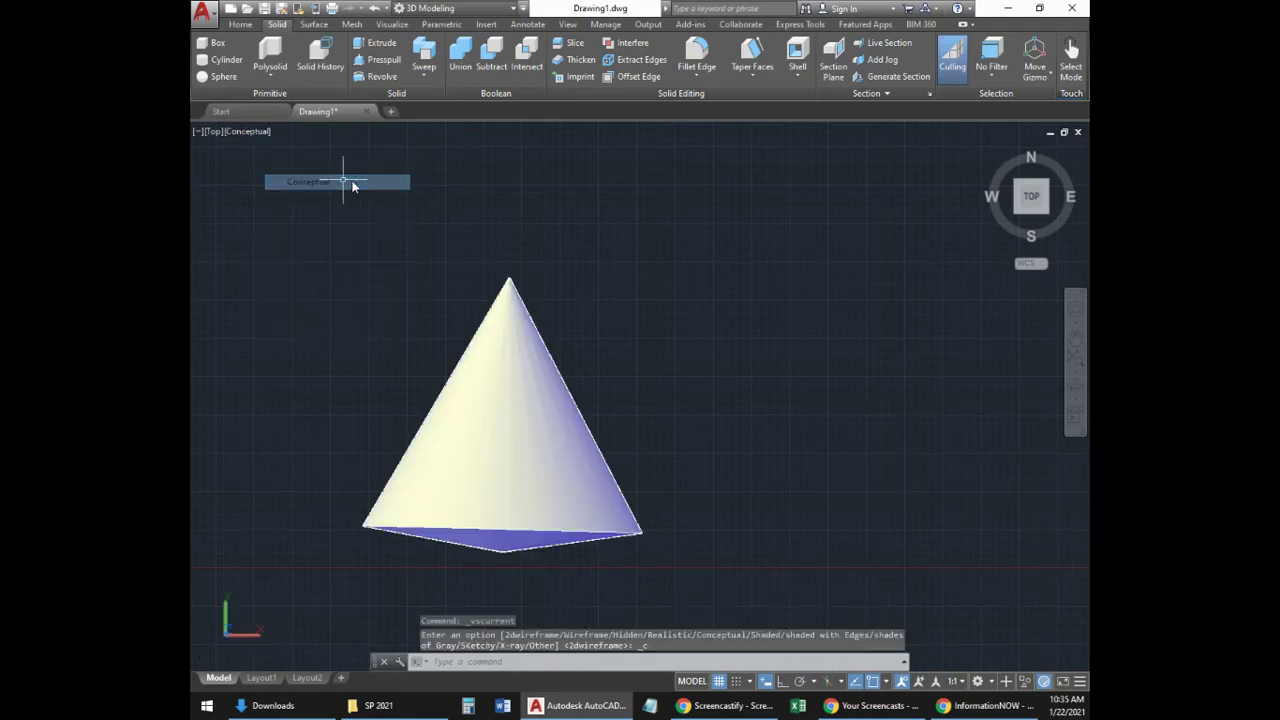
Examine the full cone's round base, and undo the Conceptual visual style and the 360-degree revolve to restore the triangle.
click(1048, 218)
scroll(870, 414, down, 2)
shift+middle_drag(834, 449, 595, 336)
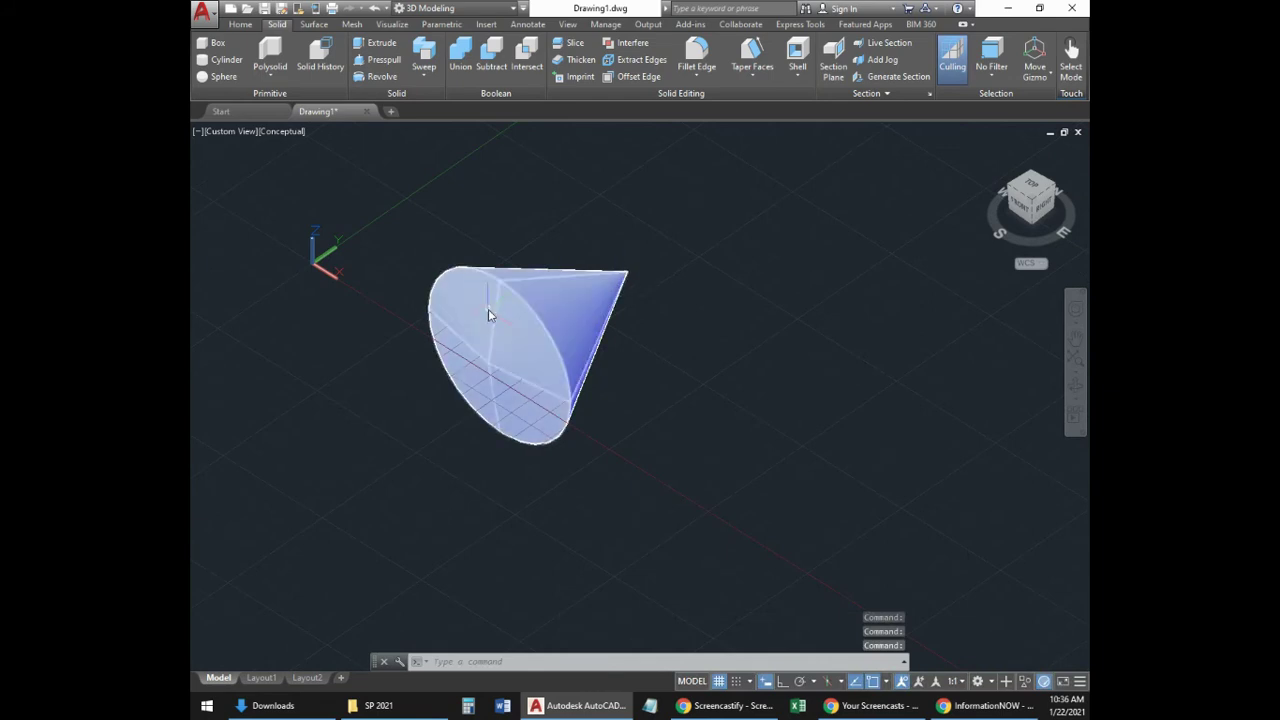
mouse_move(505, 309)
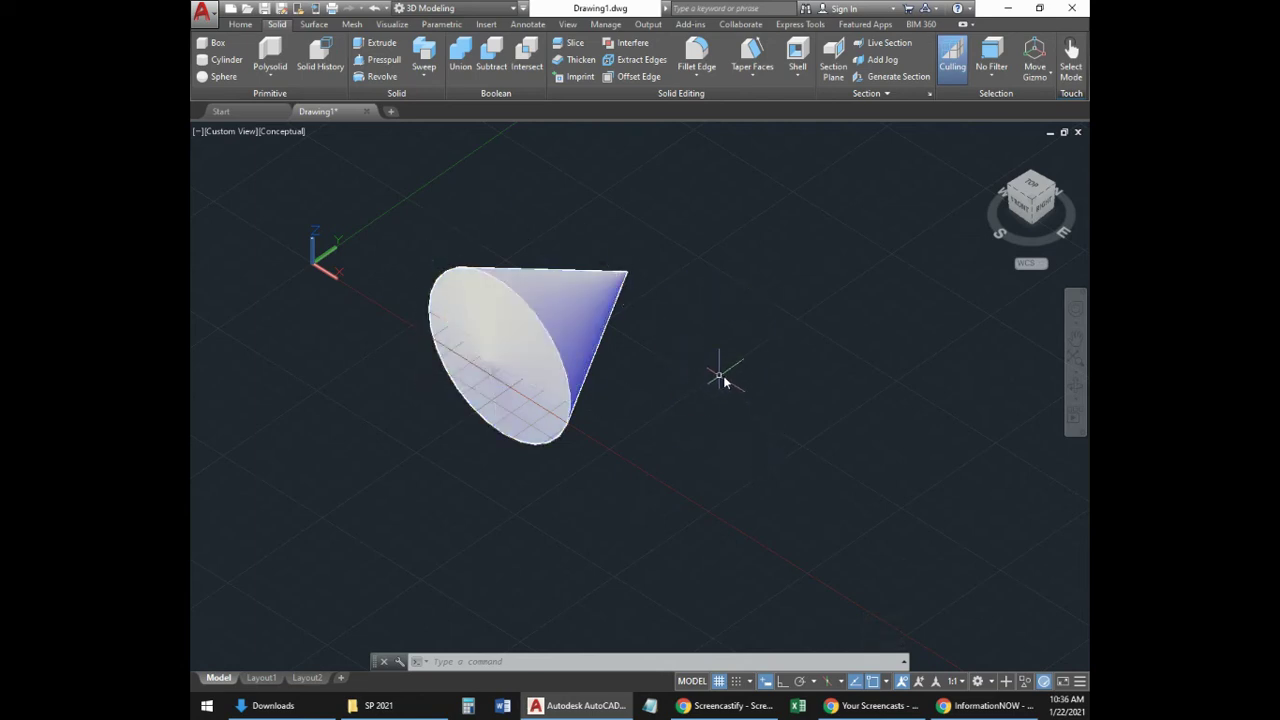
shift+middle_drag(723, 374, 745, 382)
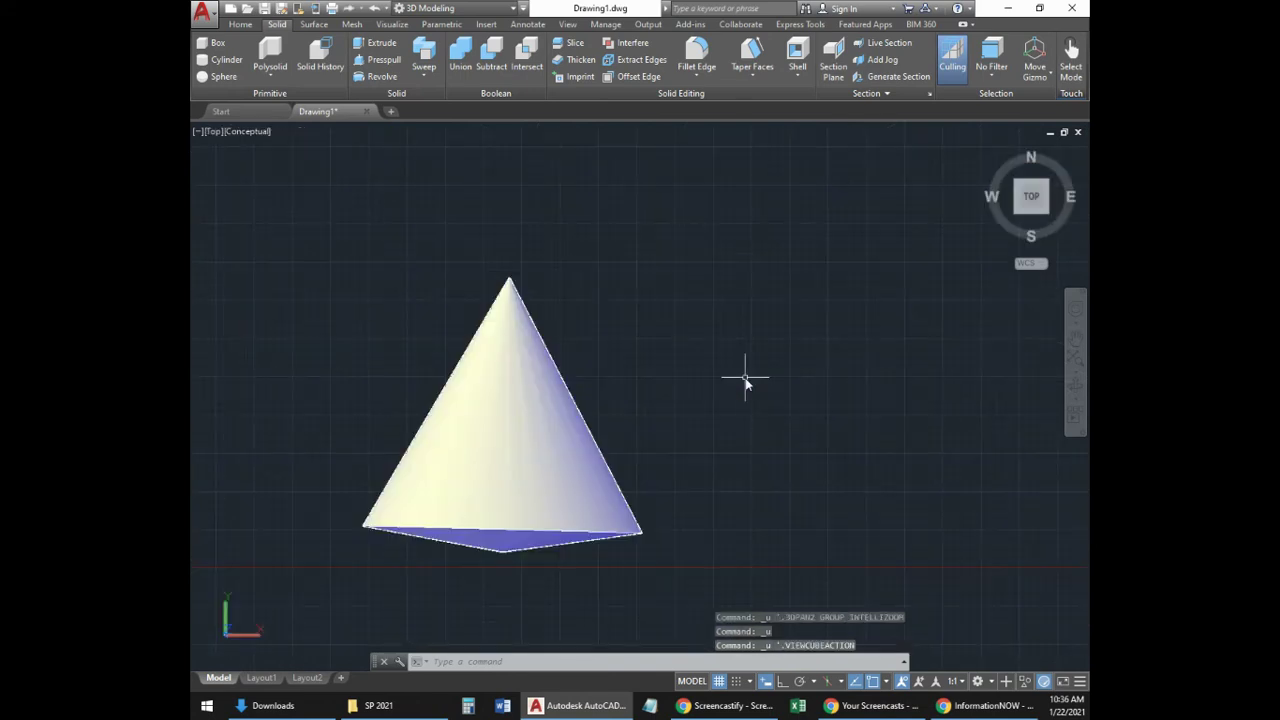
key(ctrl+z)
key(ctrl+z)
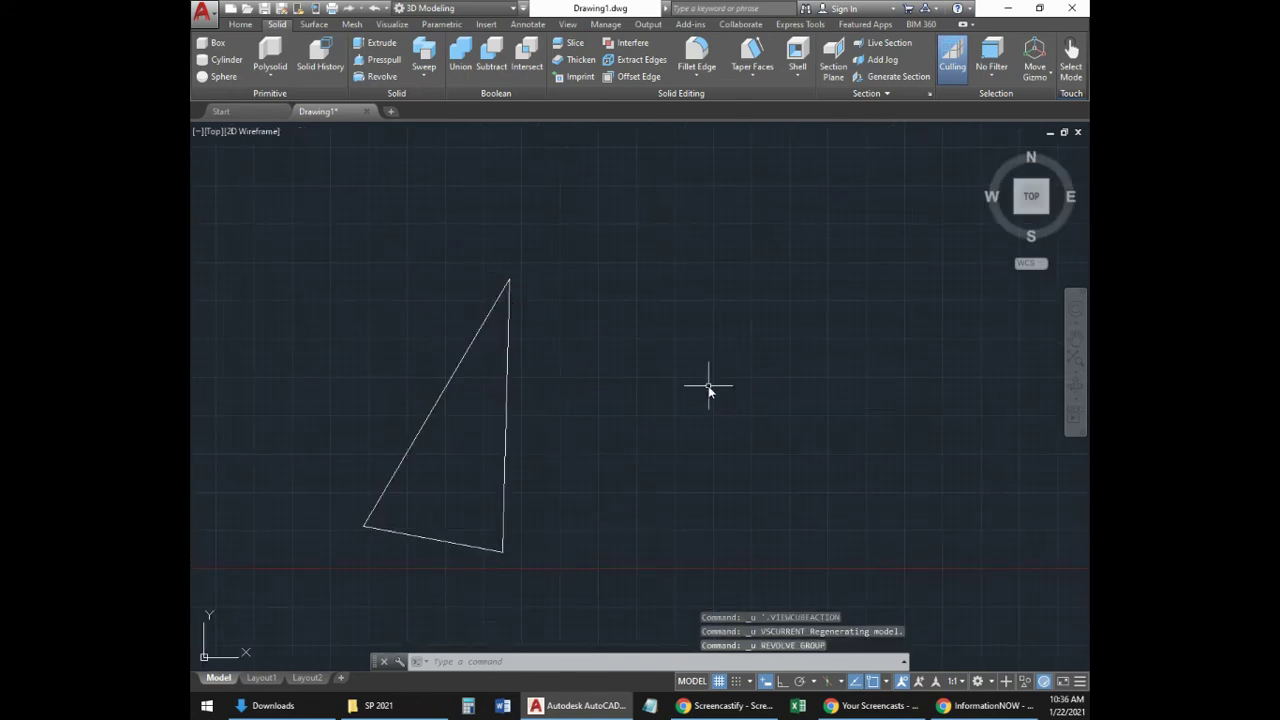
click(506, 358)
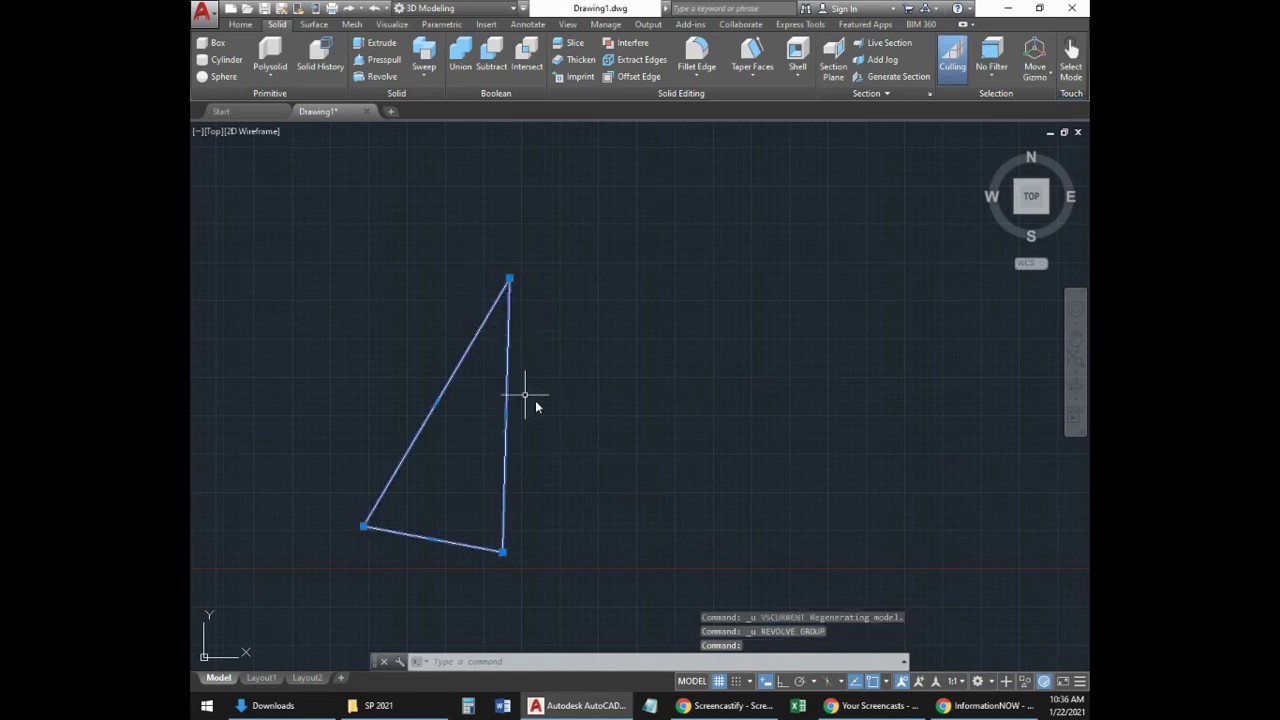
key(Escape)
key(Escape)
Draw a separate vertical line about 27 units long just to the right of the triangle, with Ortho on.
text(l)
key(Return)
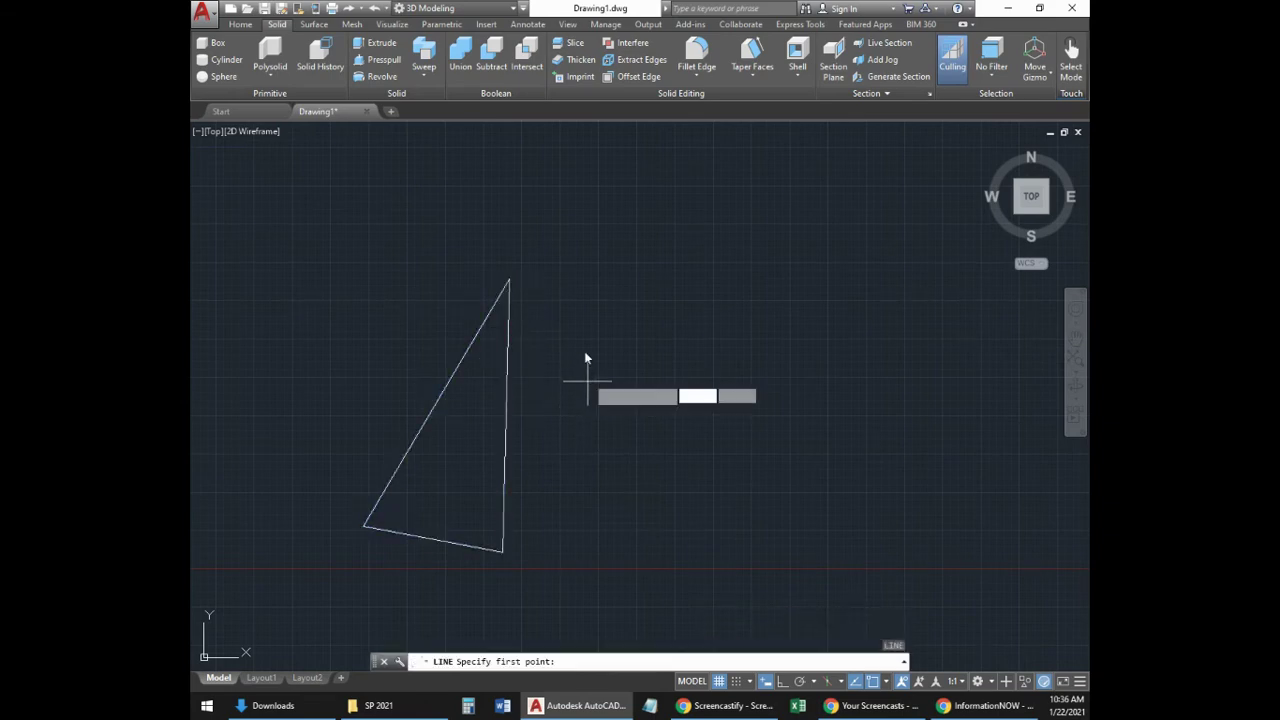
click(563, 200)
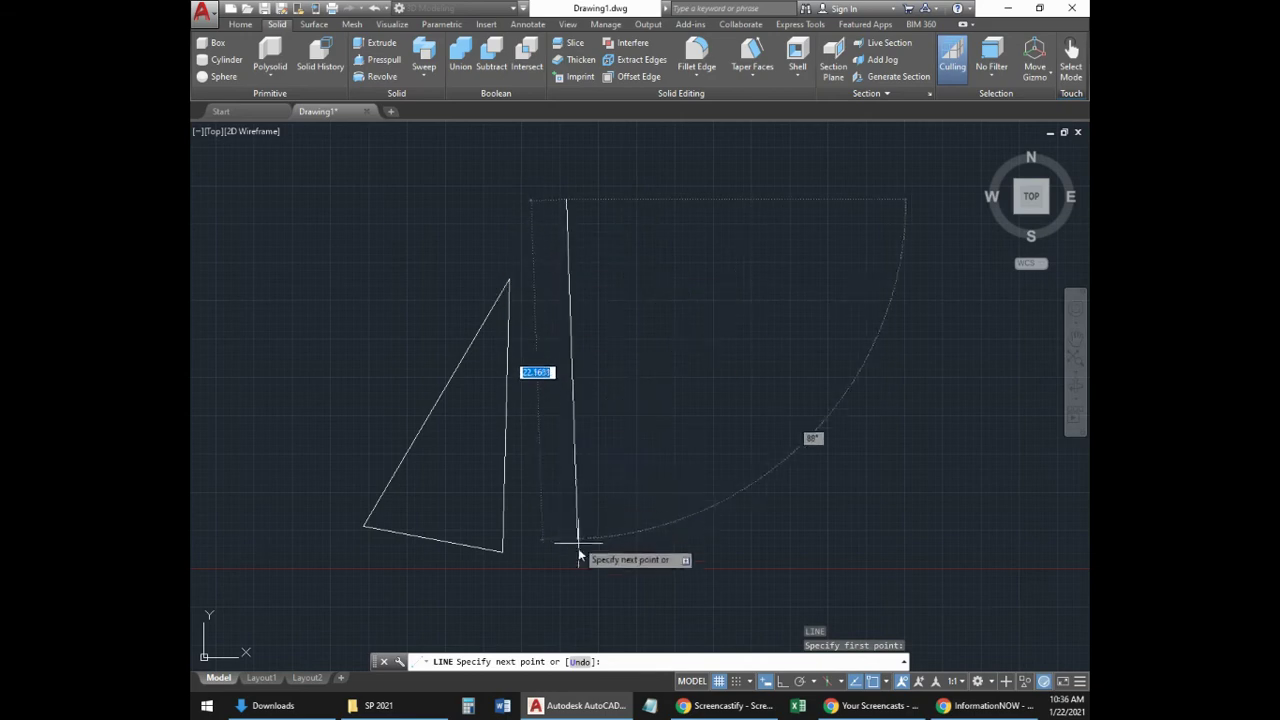
key(F8)
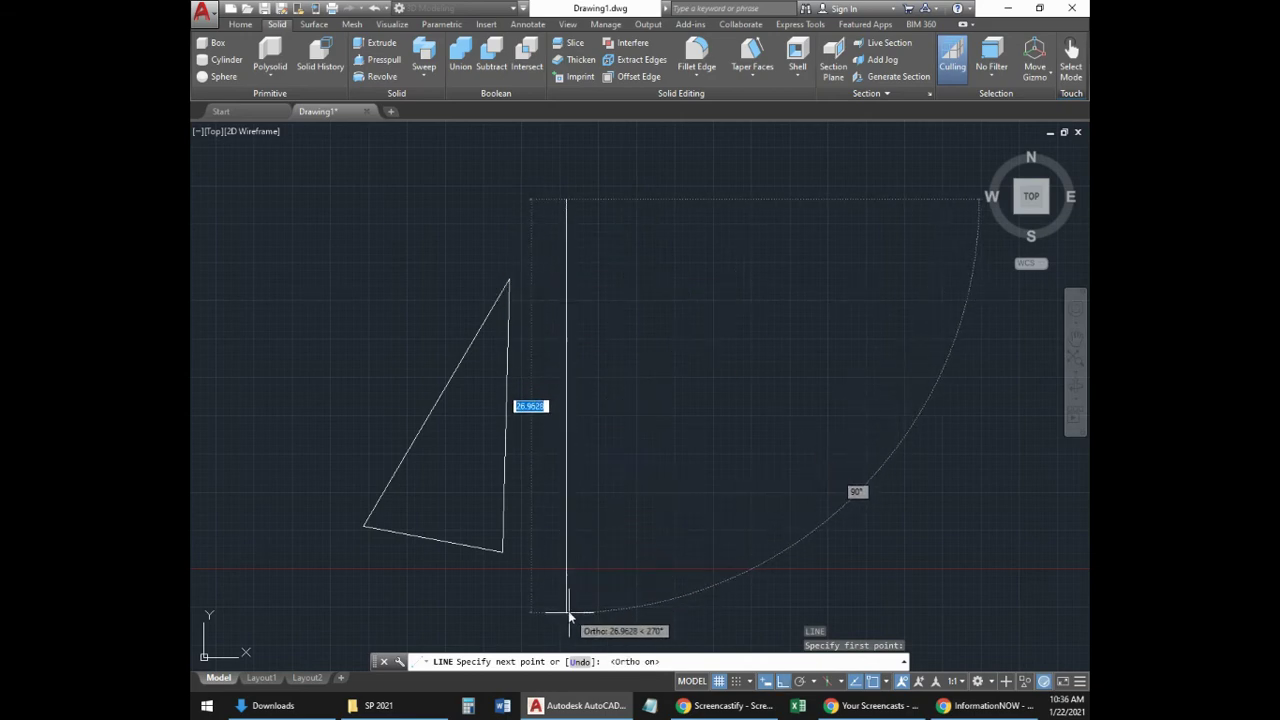
click(564, 608)
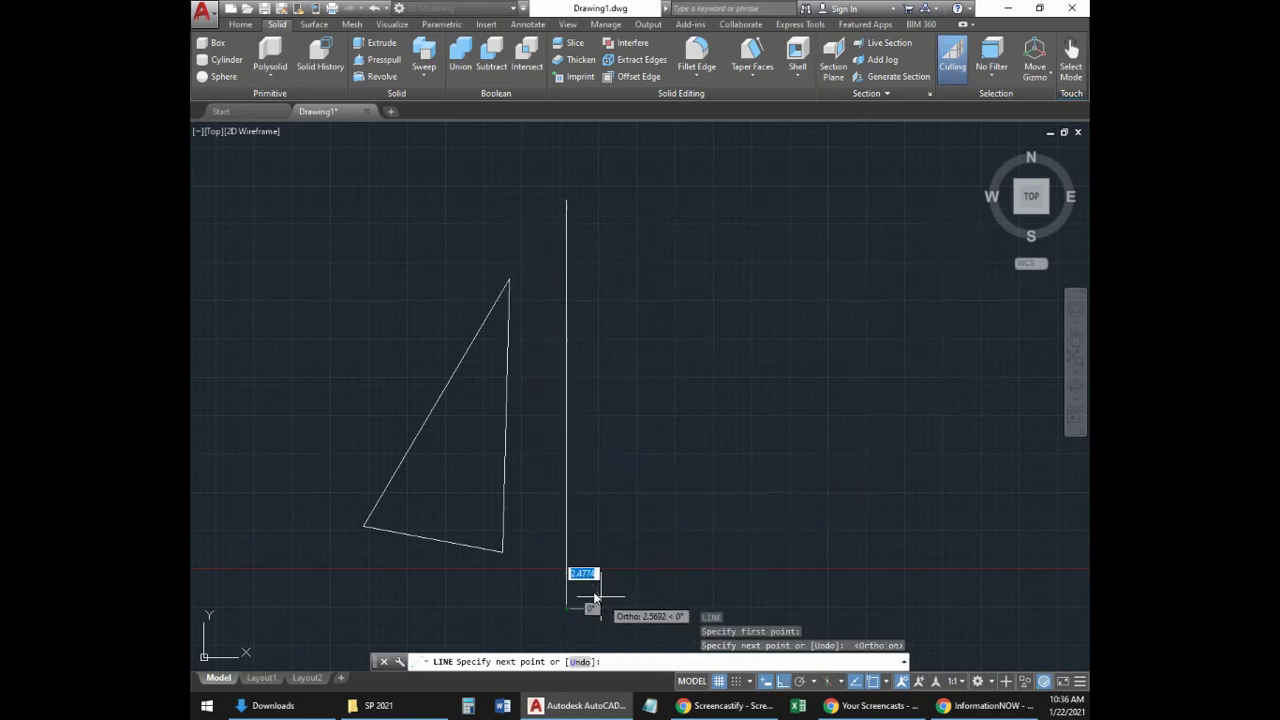
key(Escape)
key(Escape)
Rotate the joined triangle slightly clockwise about its apex with Ortho off, so that its base swings away from the vertical line.
click(506, 457)
click(481, 490)
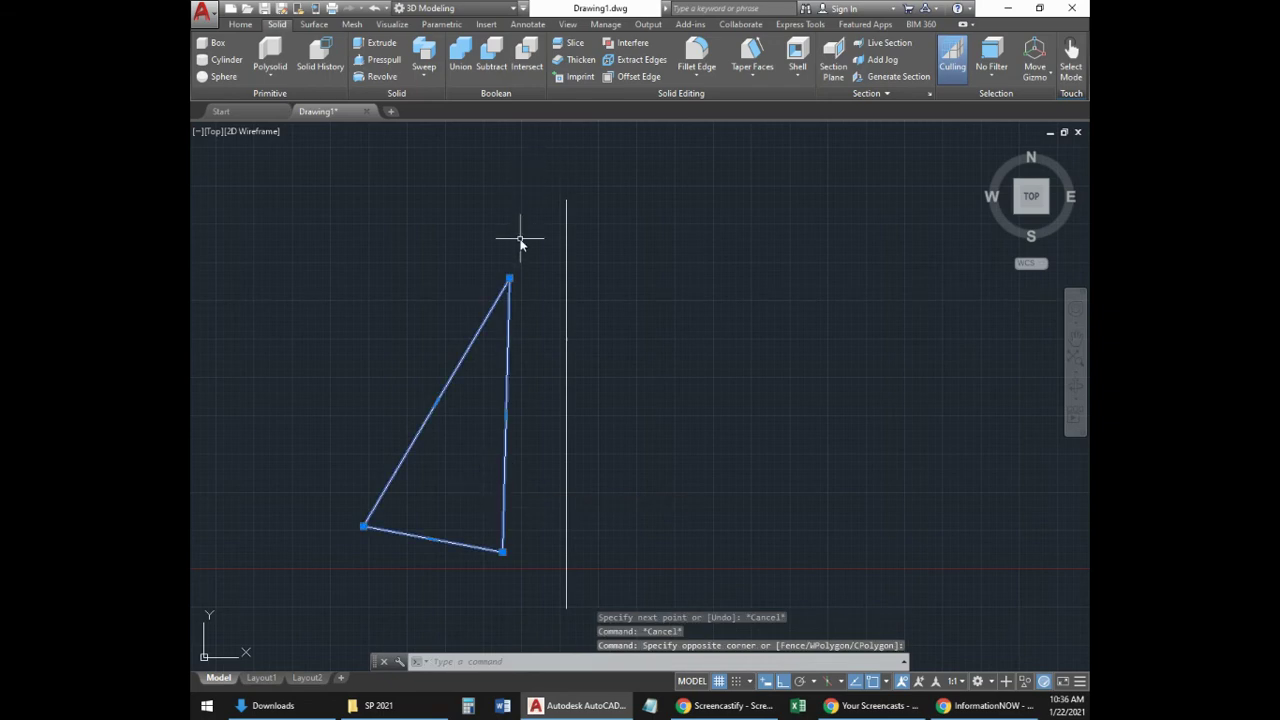
key(Return)
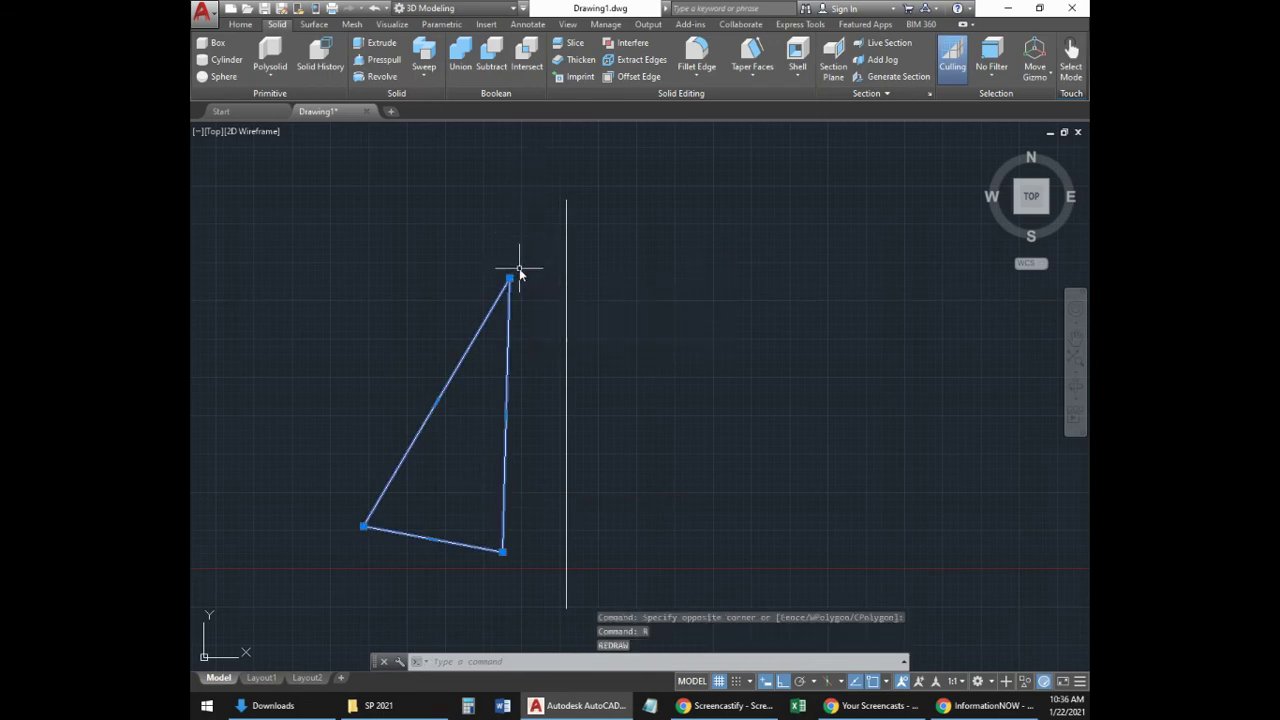
text(ro)
key(Return)
click(509, 280)
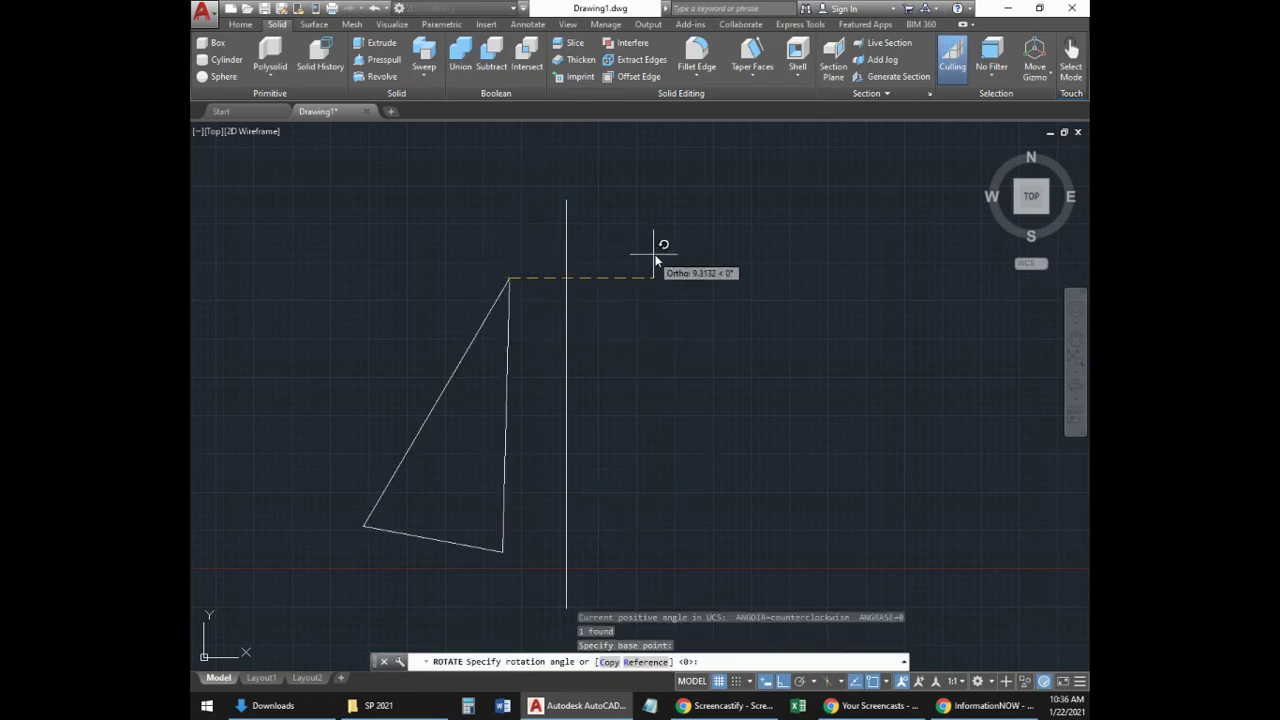
key(F8)
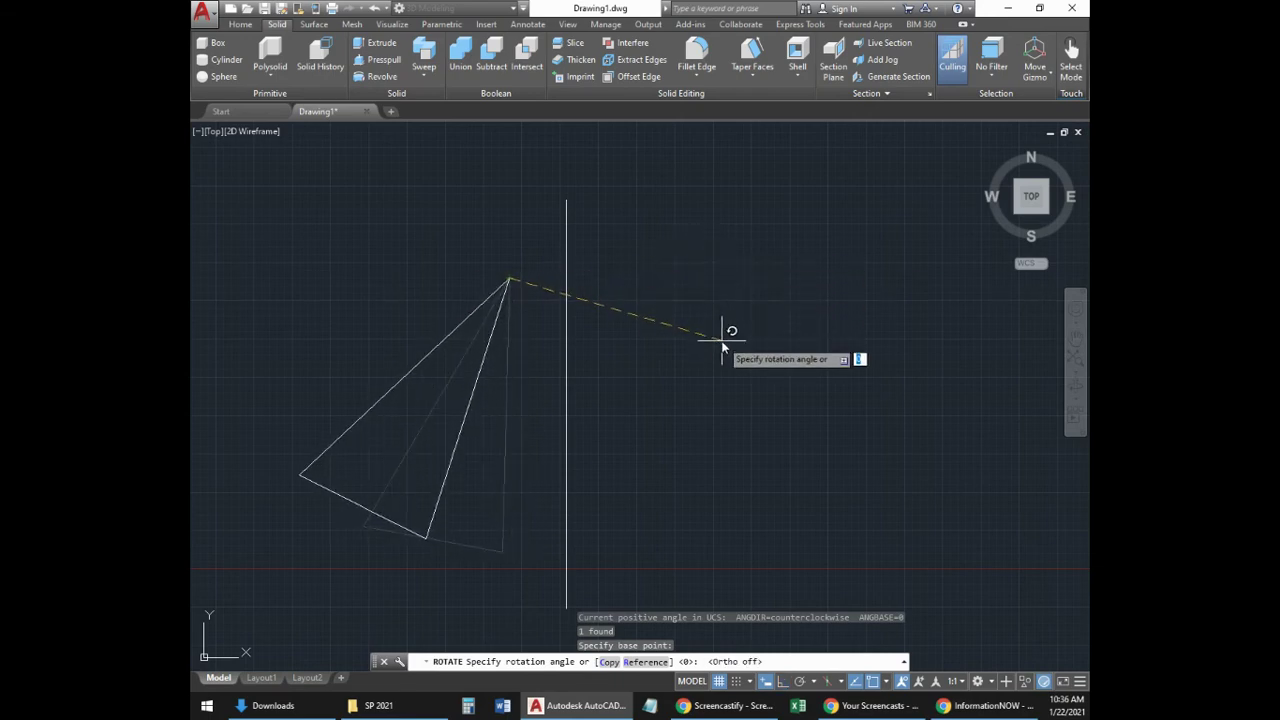
key(Escape)
key(Escape)
Select the rotated triangle to compare its position with the separate vertical line, and clear the selection.
scroll(729, 408, down, 2)
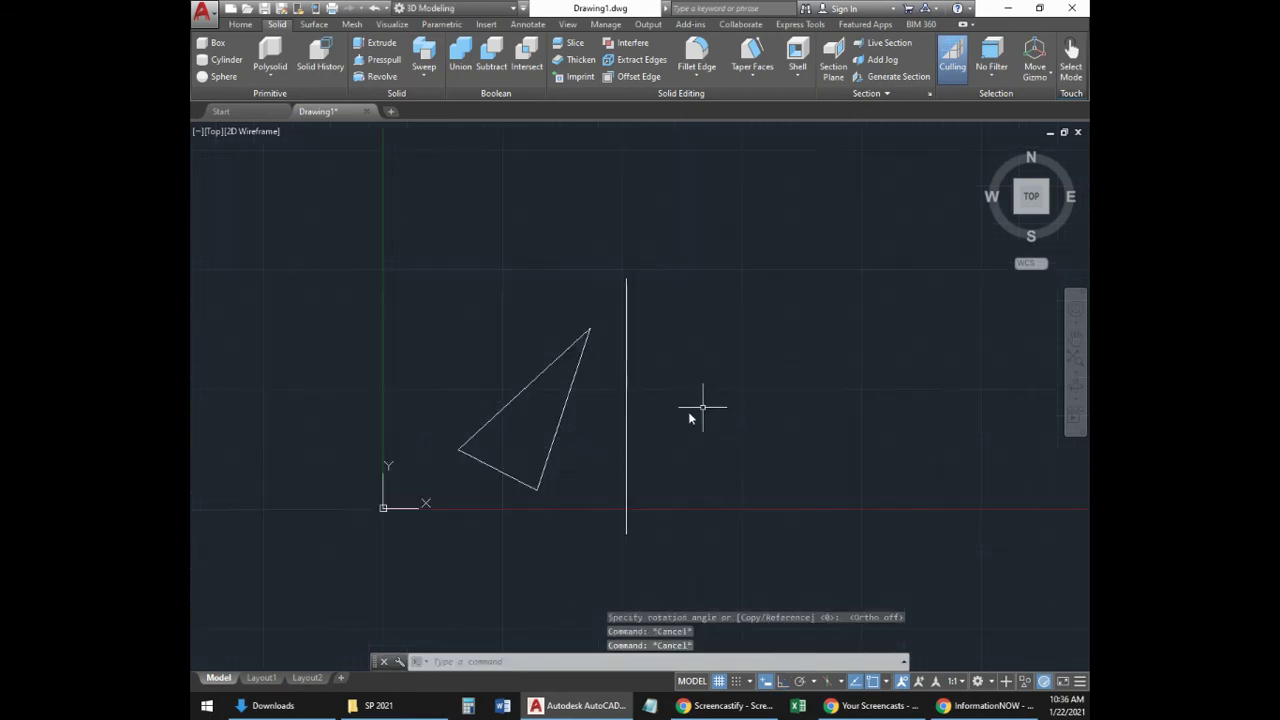
drag(585, 352, 570, 380)
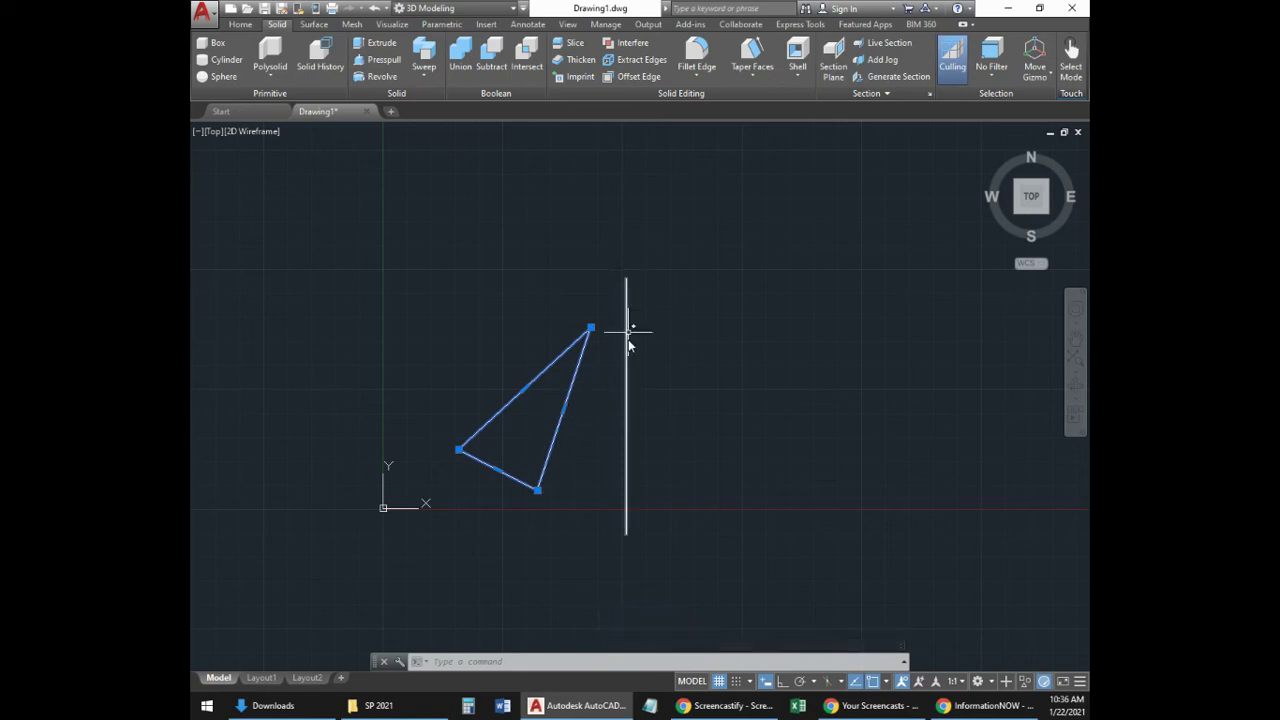
key(Escape)
key(Escape)
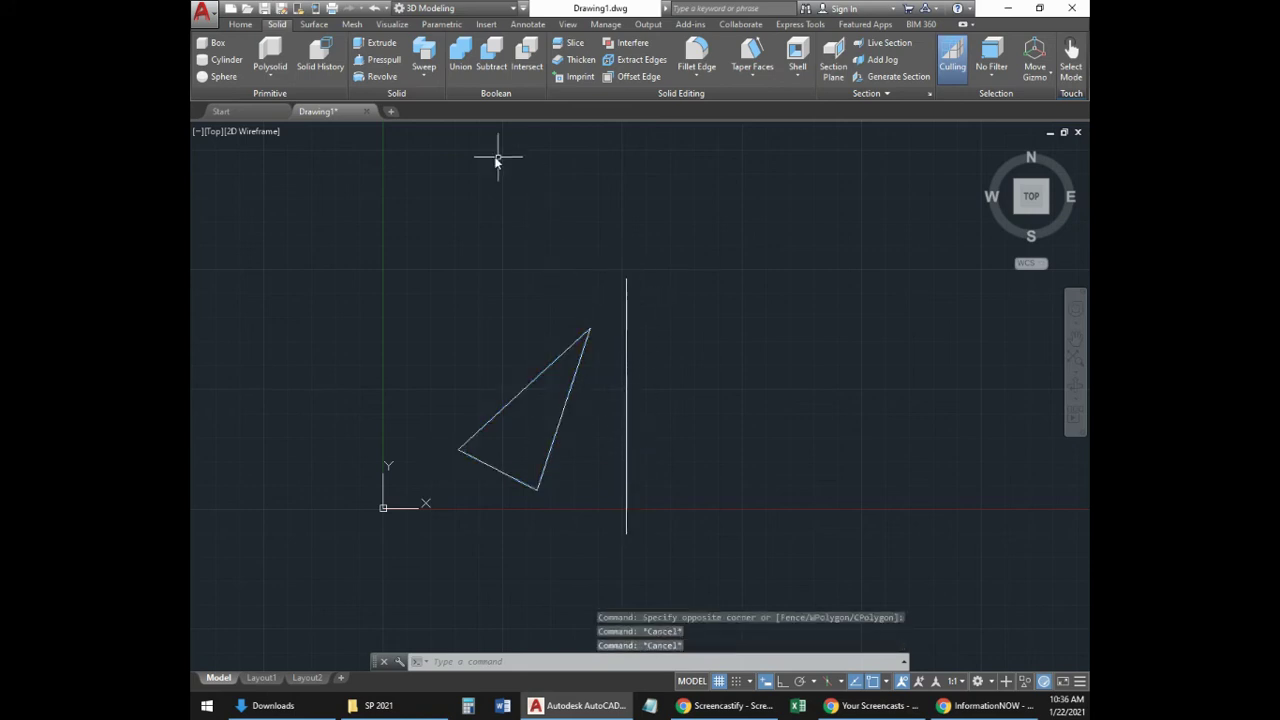
Revolve the rotated triangle 360 degrees into a solid about the separate vertical line, defining the axis by the line's two endpoints.
click(380, 78)
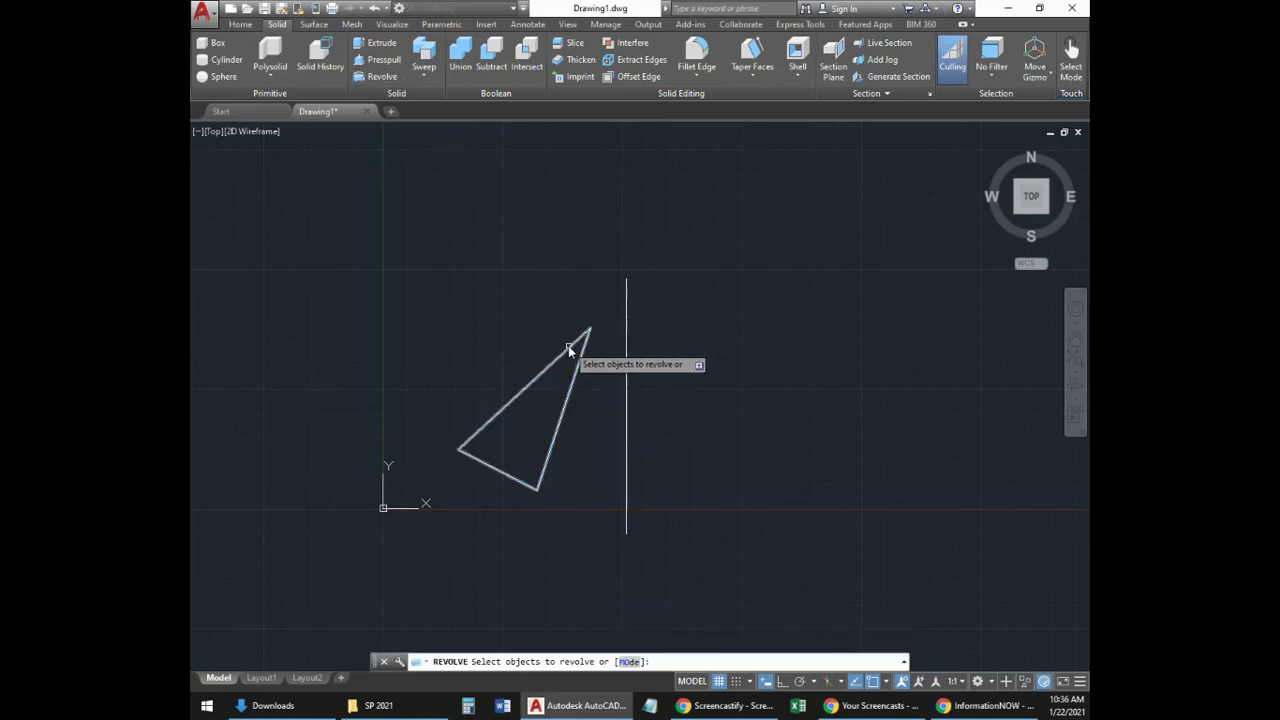
click(563, 345)
click(544, 377)
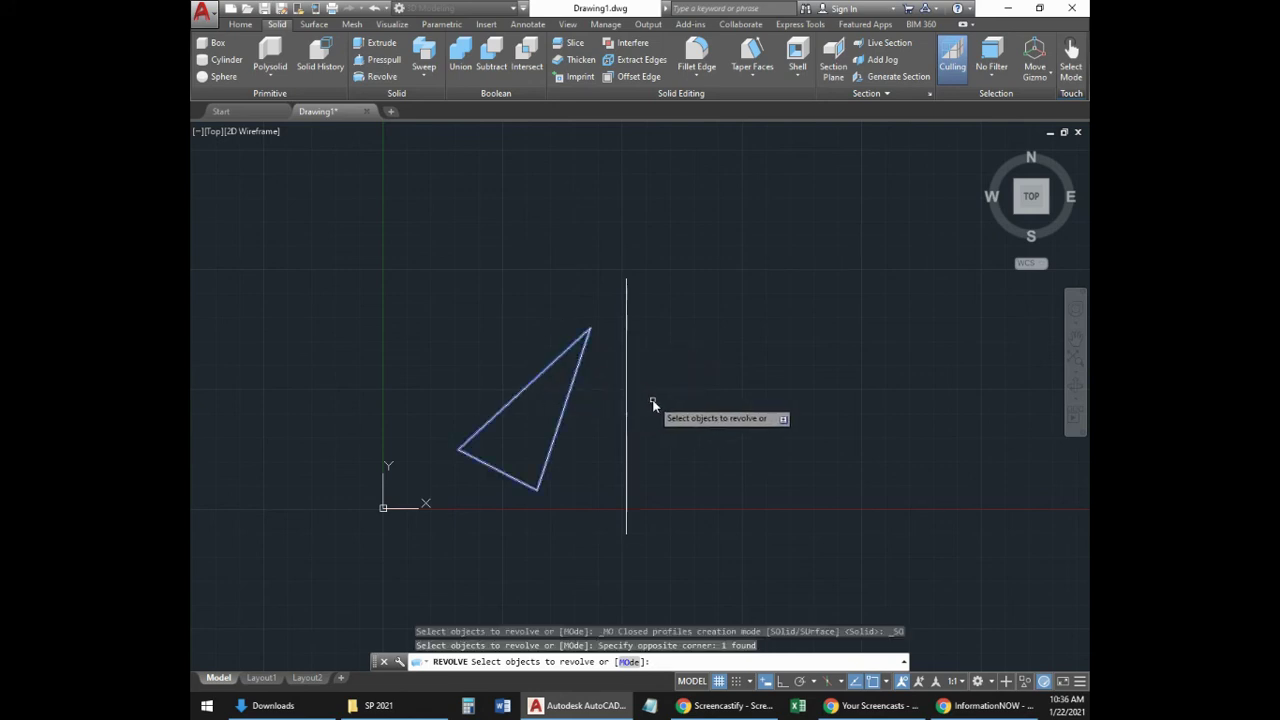
key(Return)
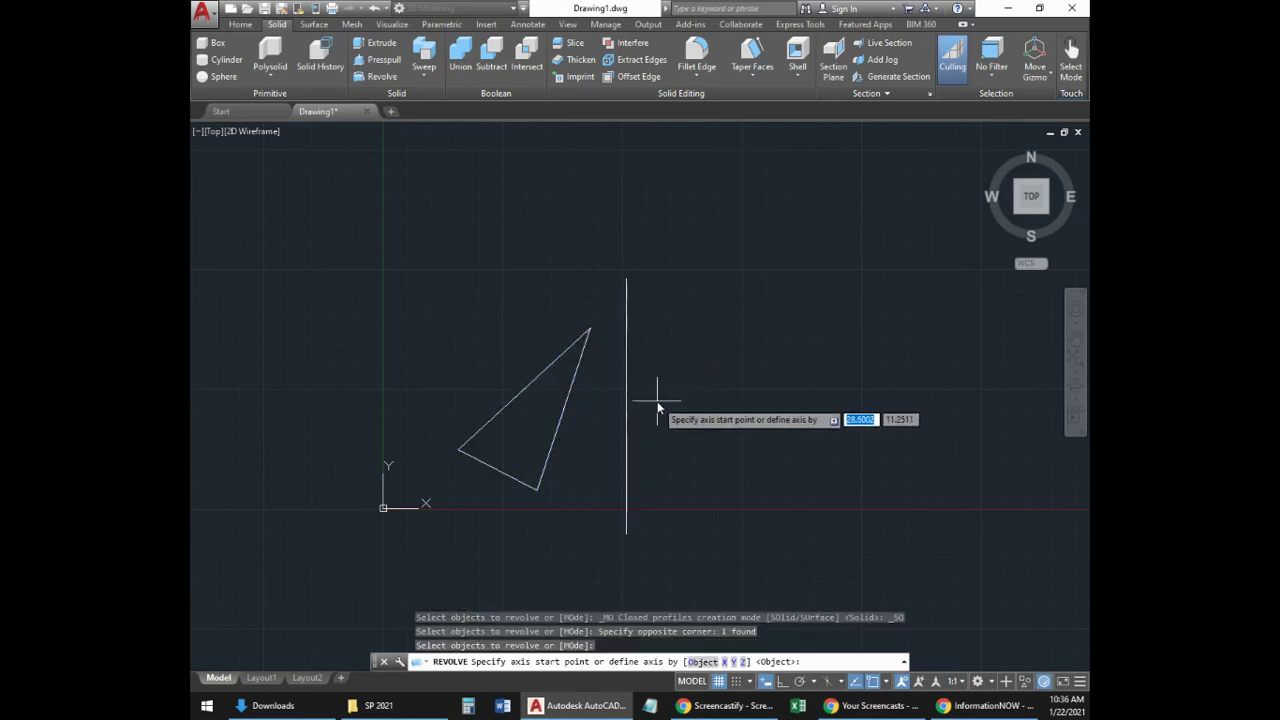
click(626, 280)
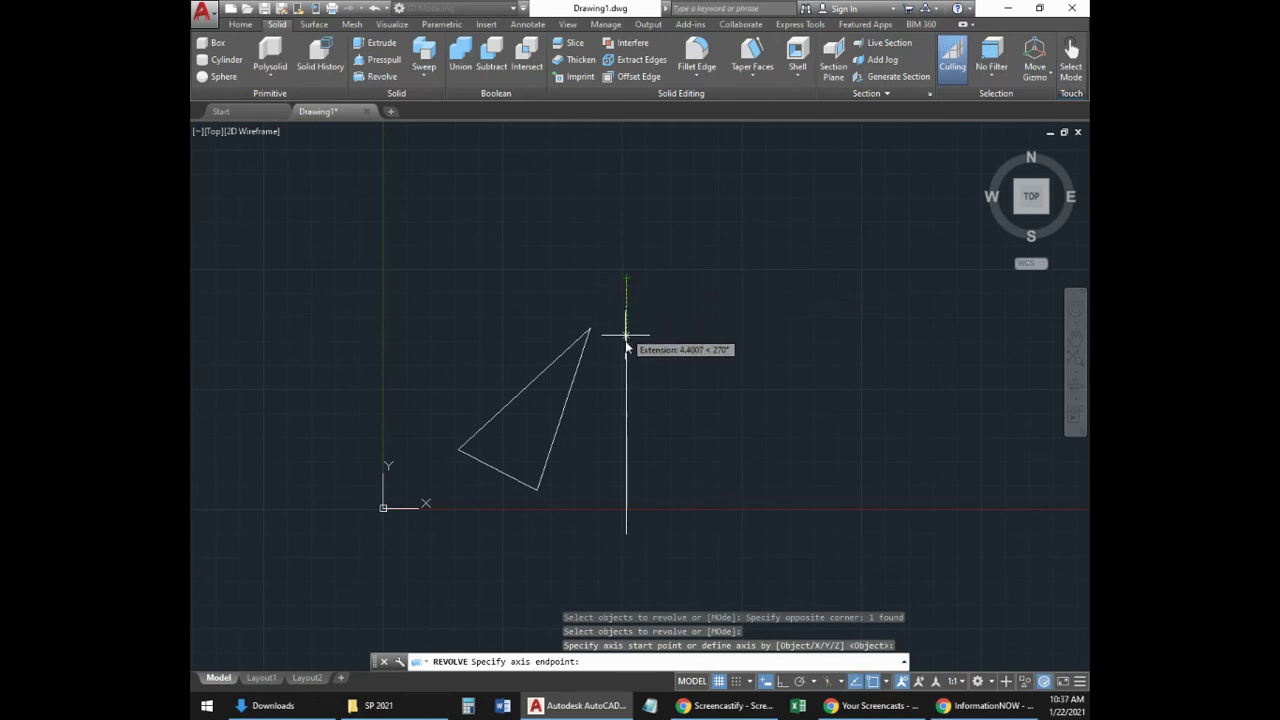
click(626, 538)
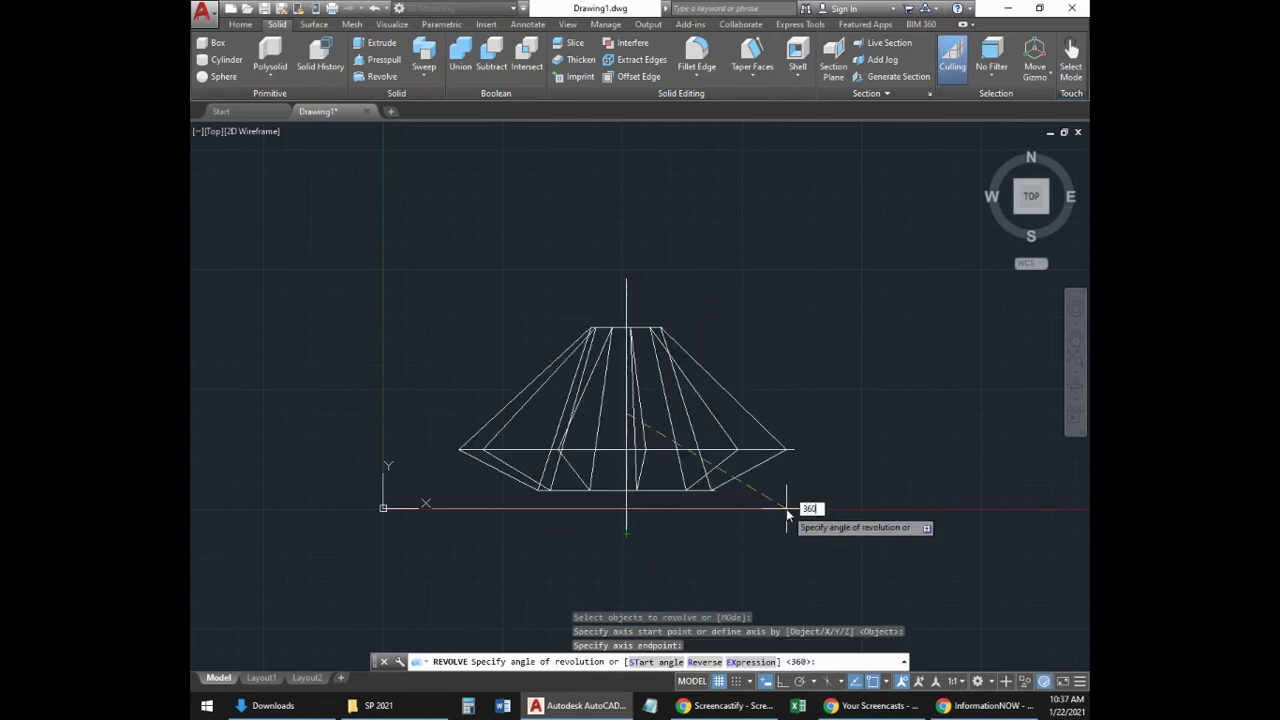
key(Return)
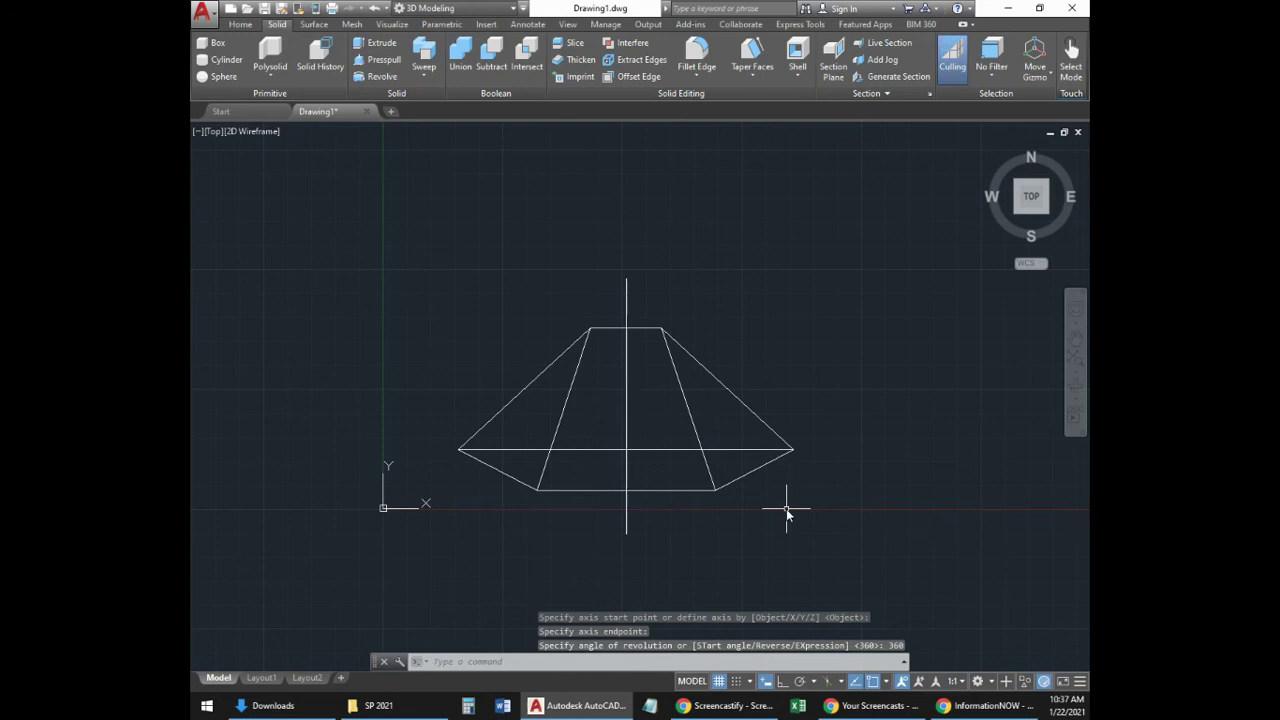
Shade the revolved solid in the Conceptual visual style and turn from the SE isometric view to look through its central opening.
click(263, 131)
click(288, 181)
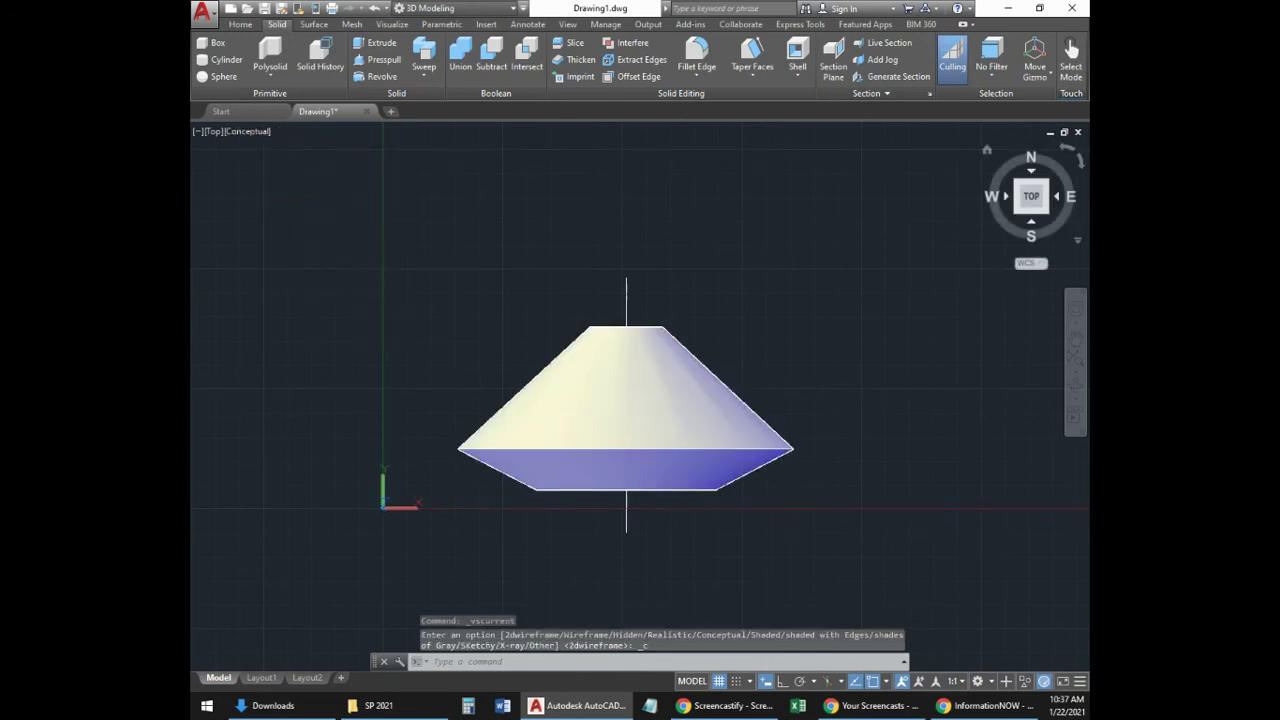
click(1048, 215)
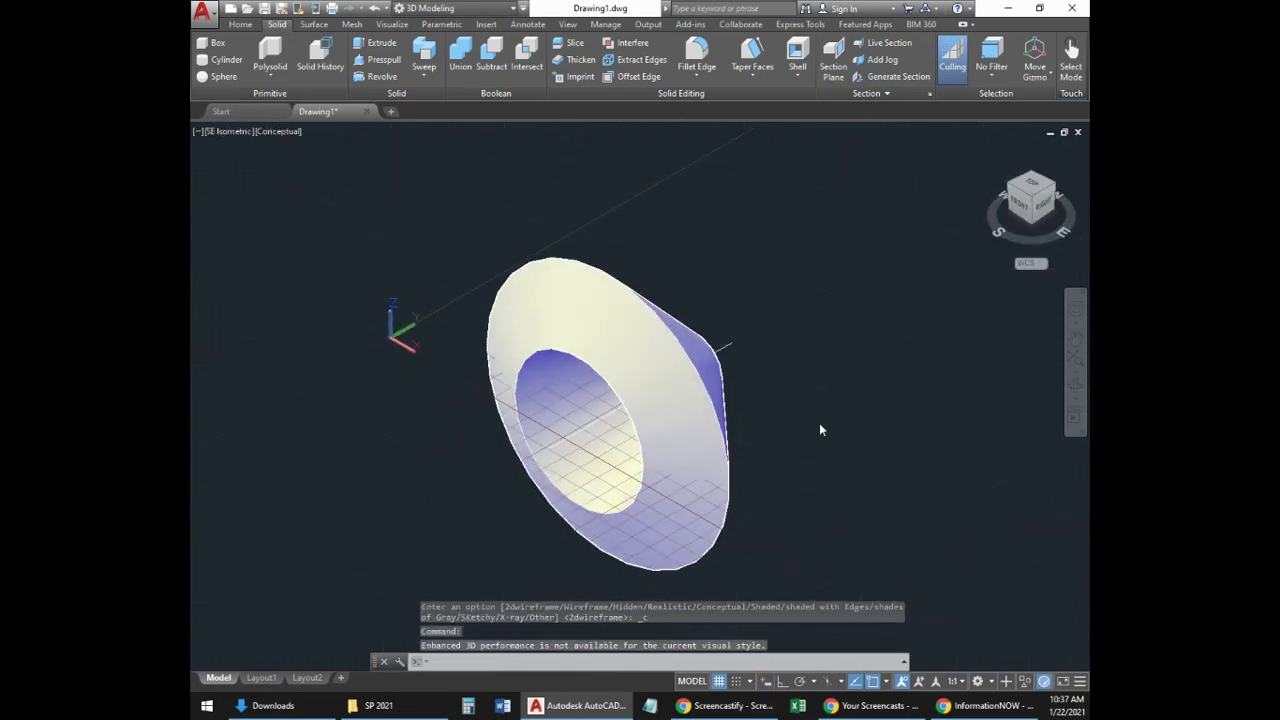
shift+middle_drag(765, 446, 885, 406)
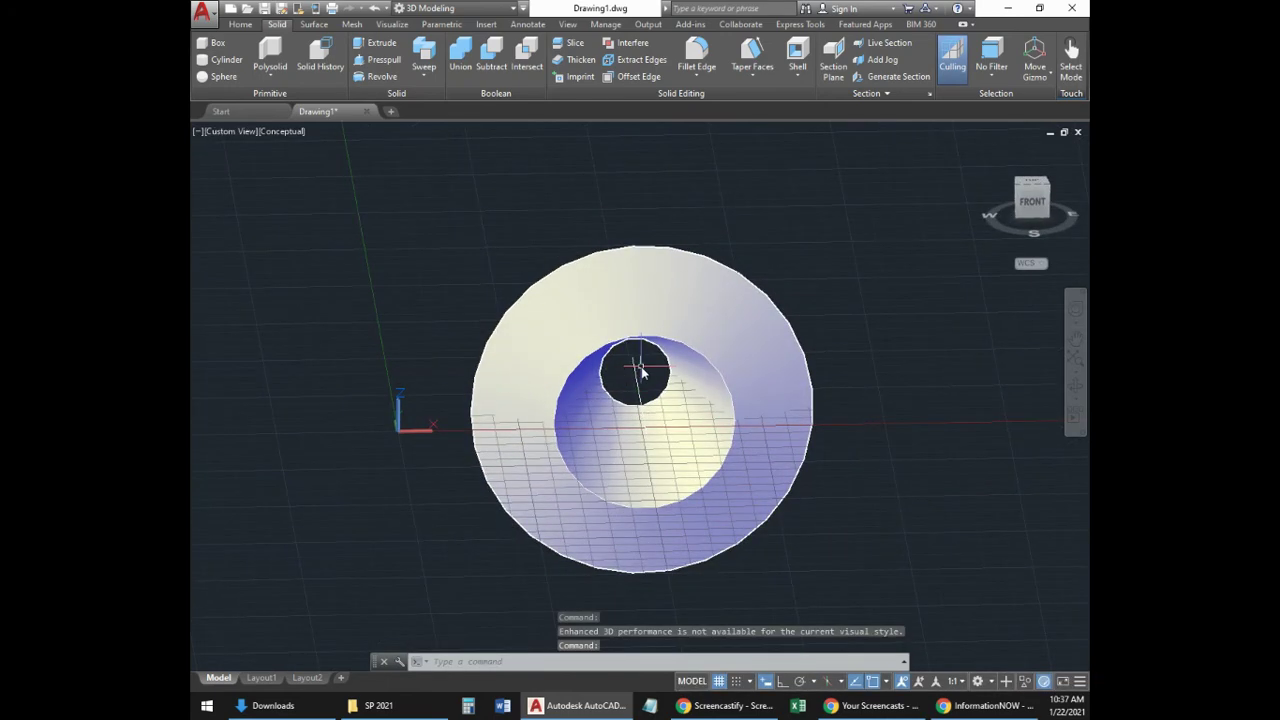
Select the axis line inside the solid and examine how the revolved shape surrounds it from the front, top, back and side.
click(641, 371)
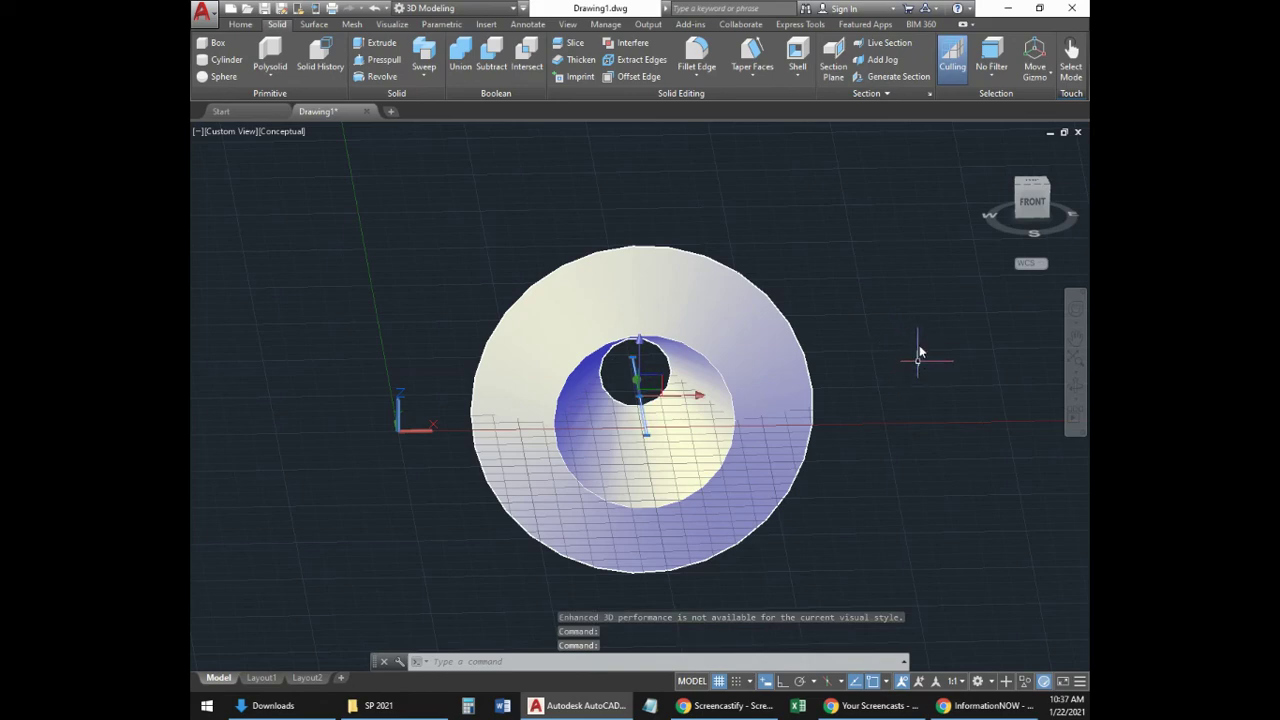
shift+middle_drag(915, 338, 878, 345)
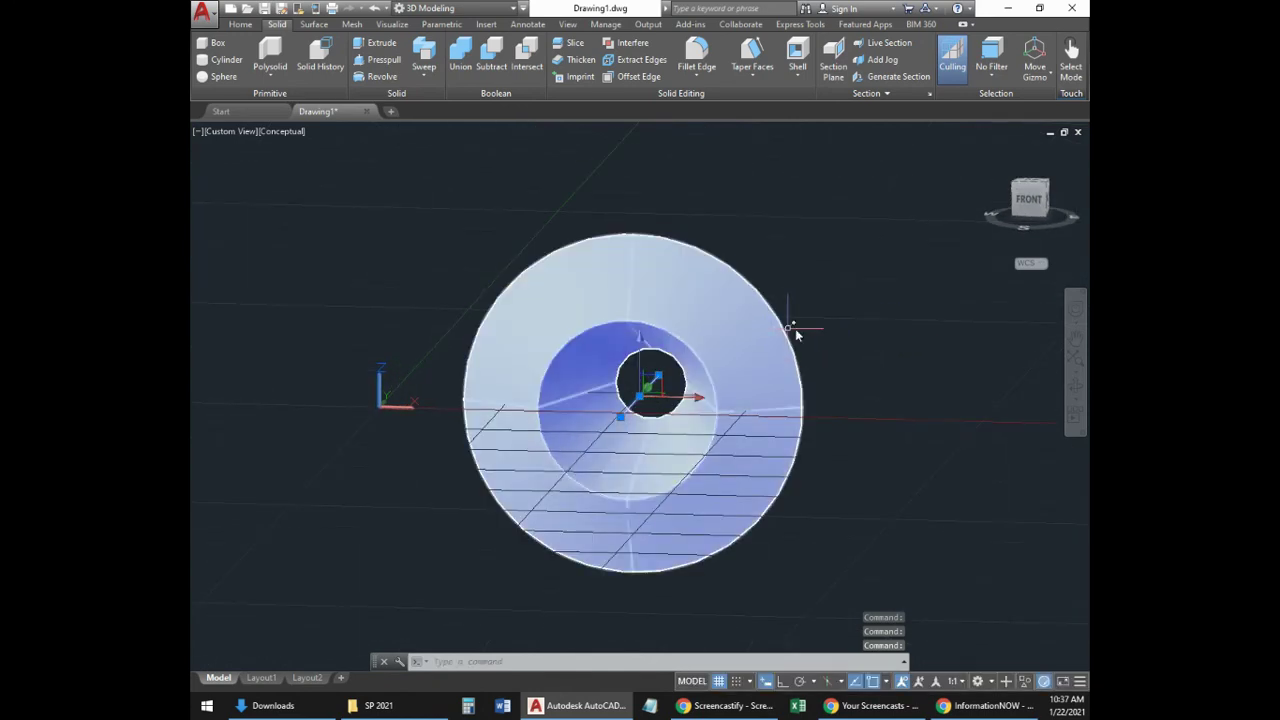
shift+middle_drag(797, 335, 881, 520)
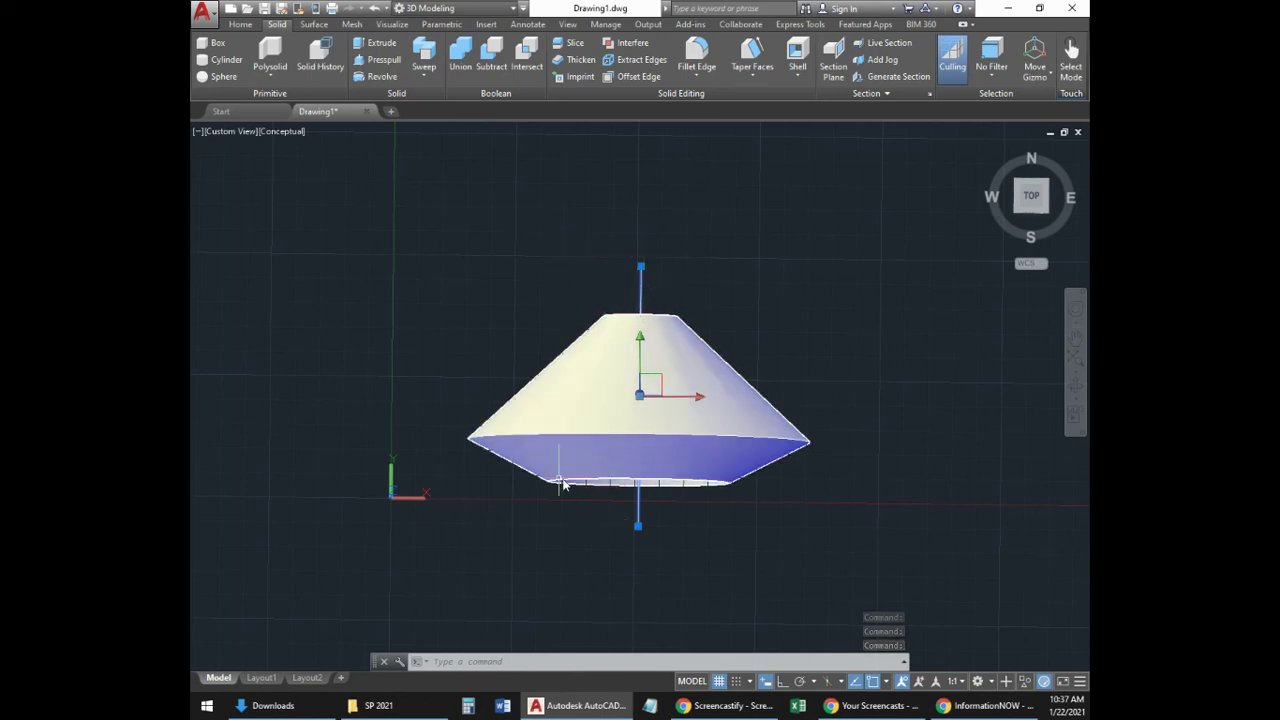
shift+middle_drag(716, 358, 720, 363)
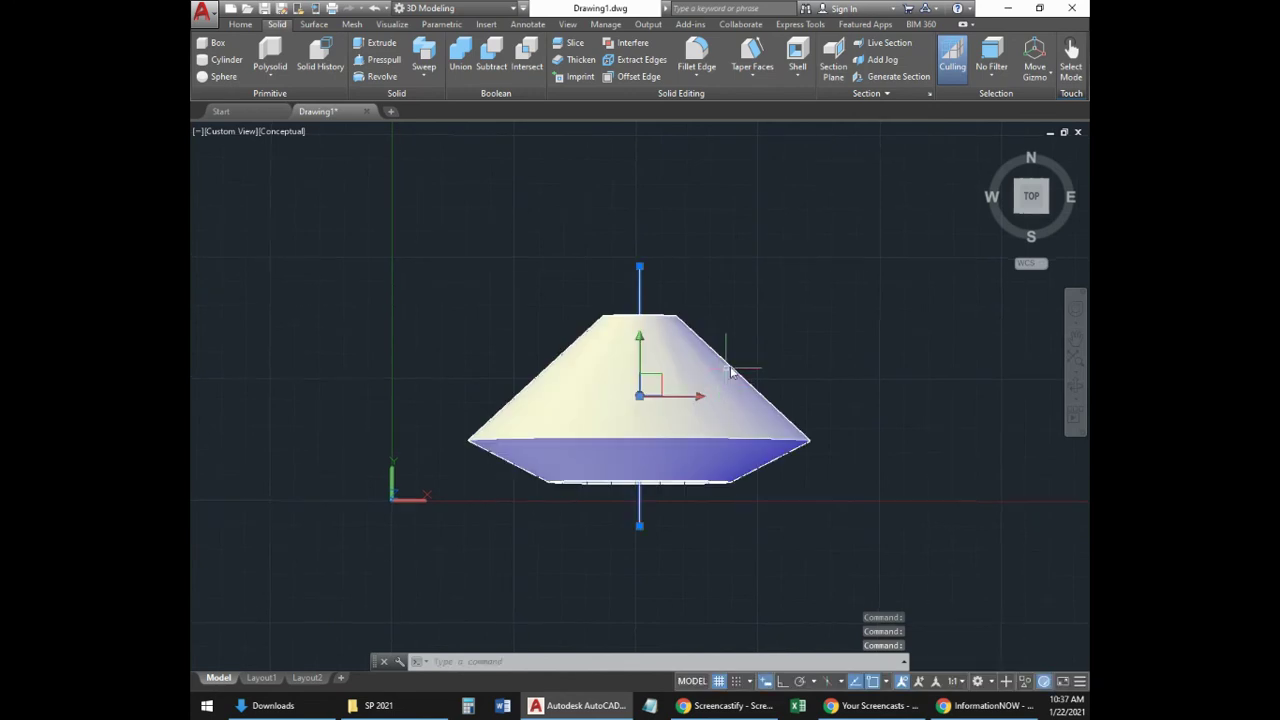
mouse_move(804, 380)
shift+middle_down()
mouse_move(814, 471)
mouse_move(924, 300)
shift+middle_up()
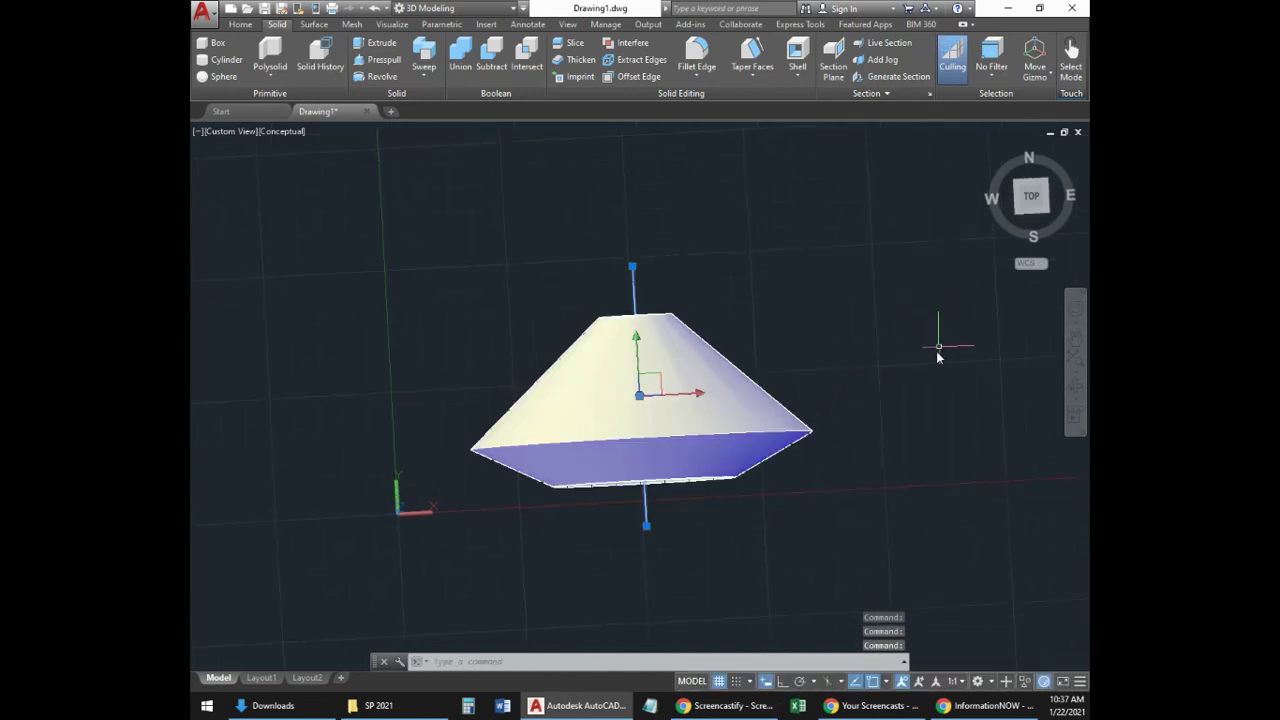
shift+middle_drag(846, 506, 697, 420)
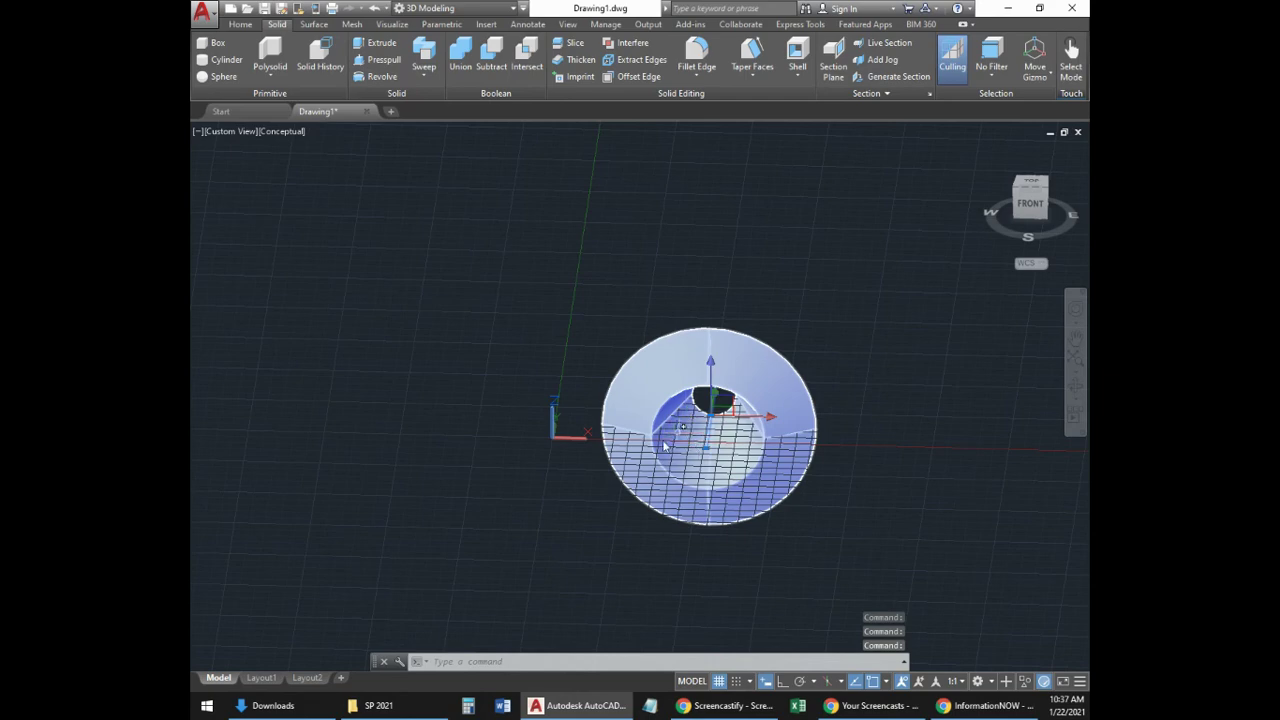
mouse_move(808, 403)
shift+middle_down()
mouse_move(874, 486)
mouse_move(583, 466)
mouse_move(494, 391)
mouse_move(707, 410)
shift+middle_up()
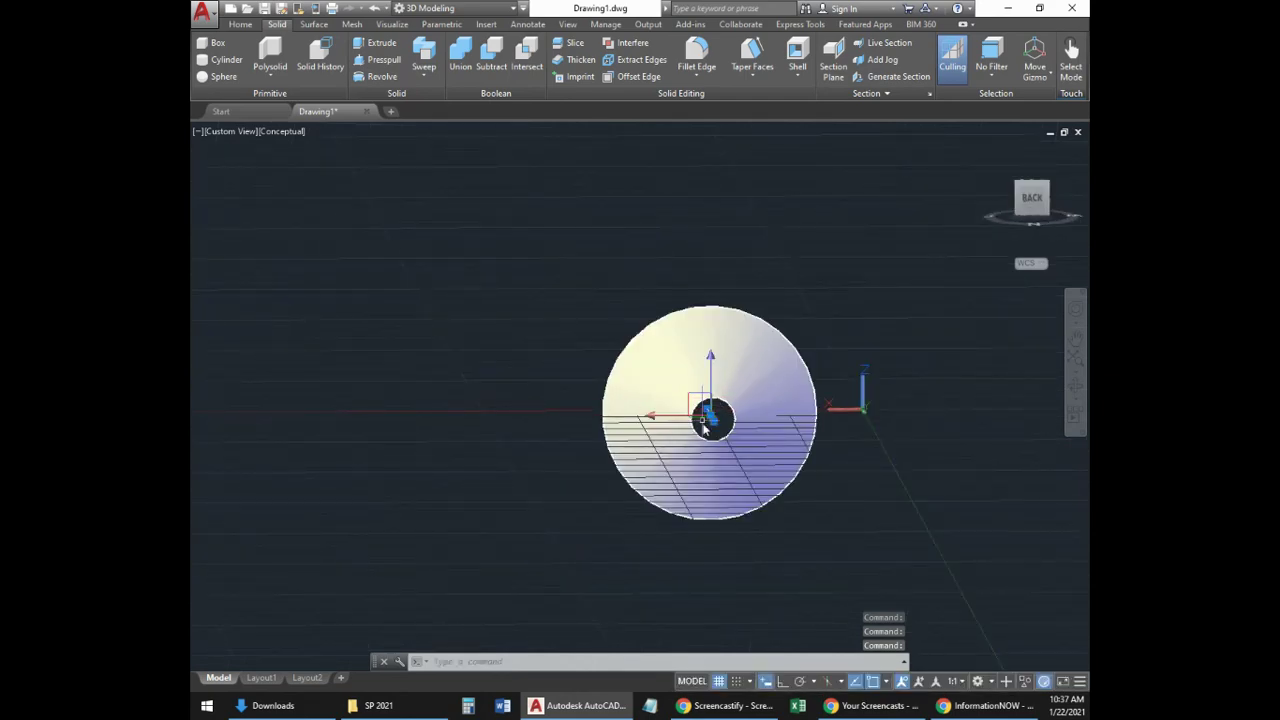
shift+middle_drag(928, 508, 1008, 578)
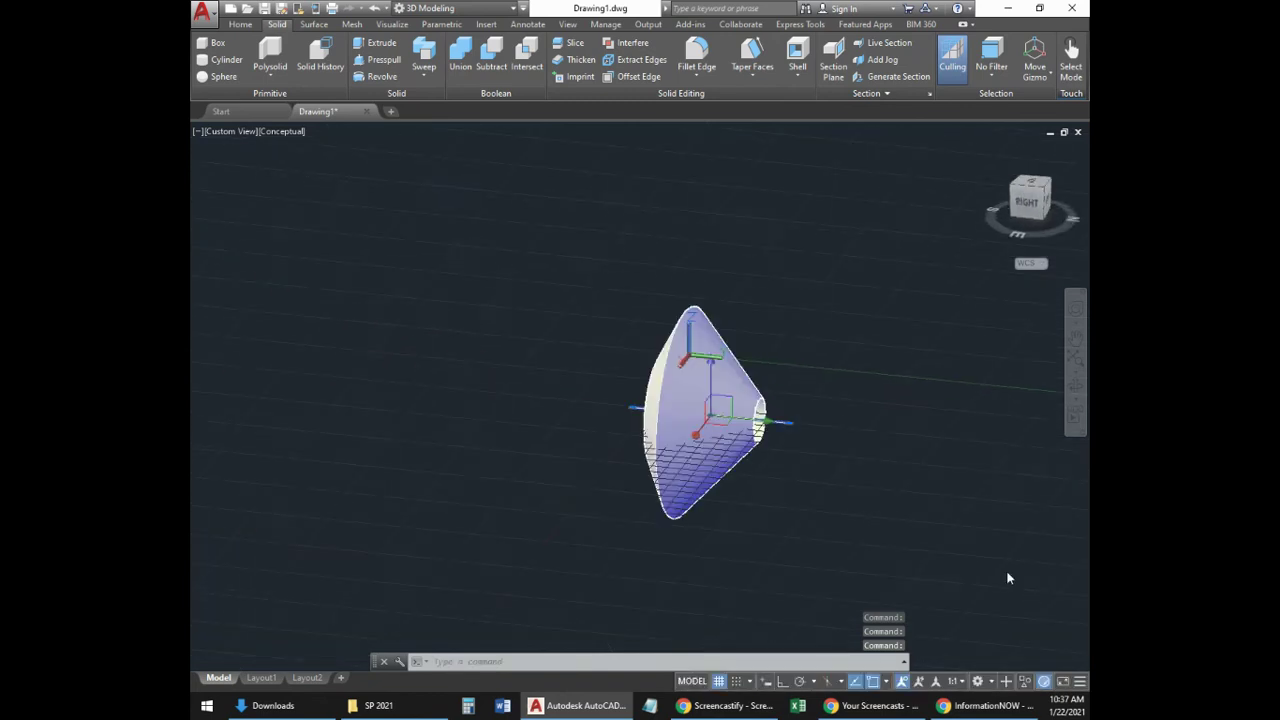
shift+middle_drag(748, 517, 825, 500)
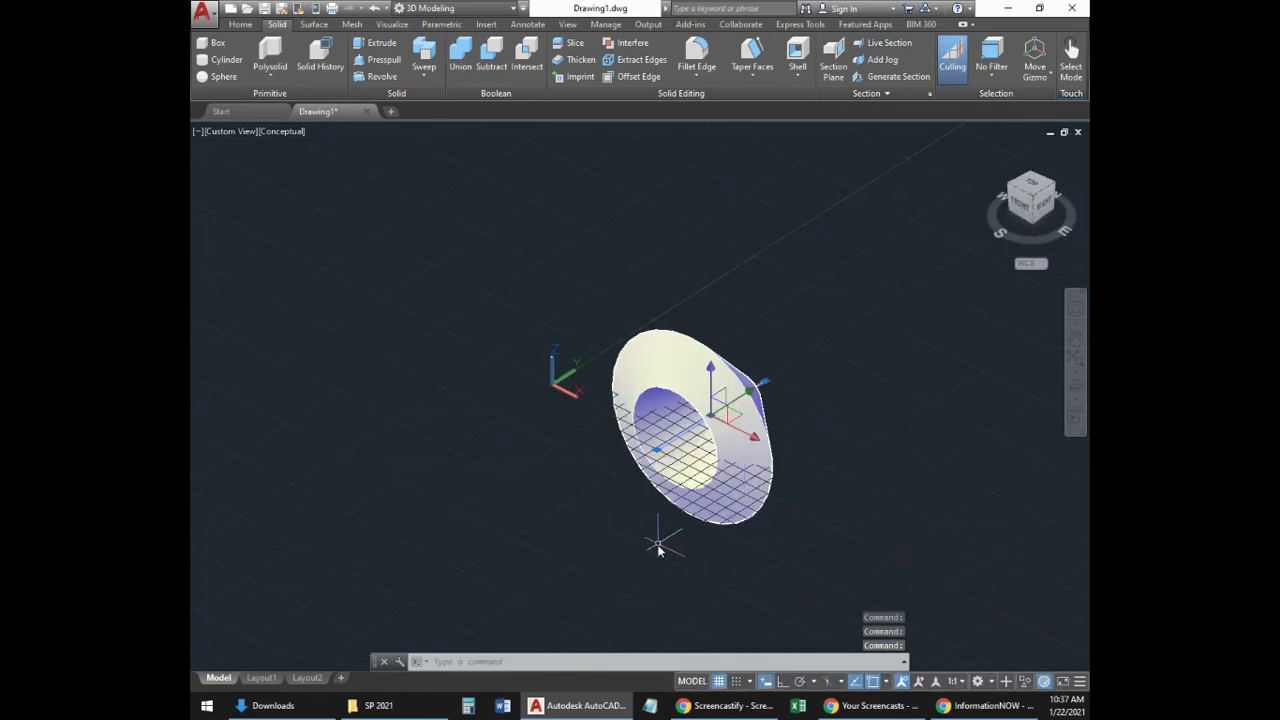
shift+middle_drag(658, 548, 723, 357)
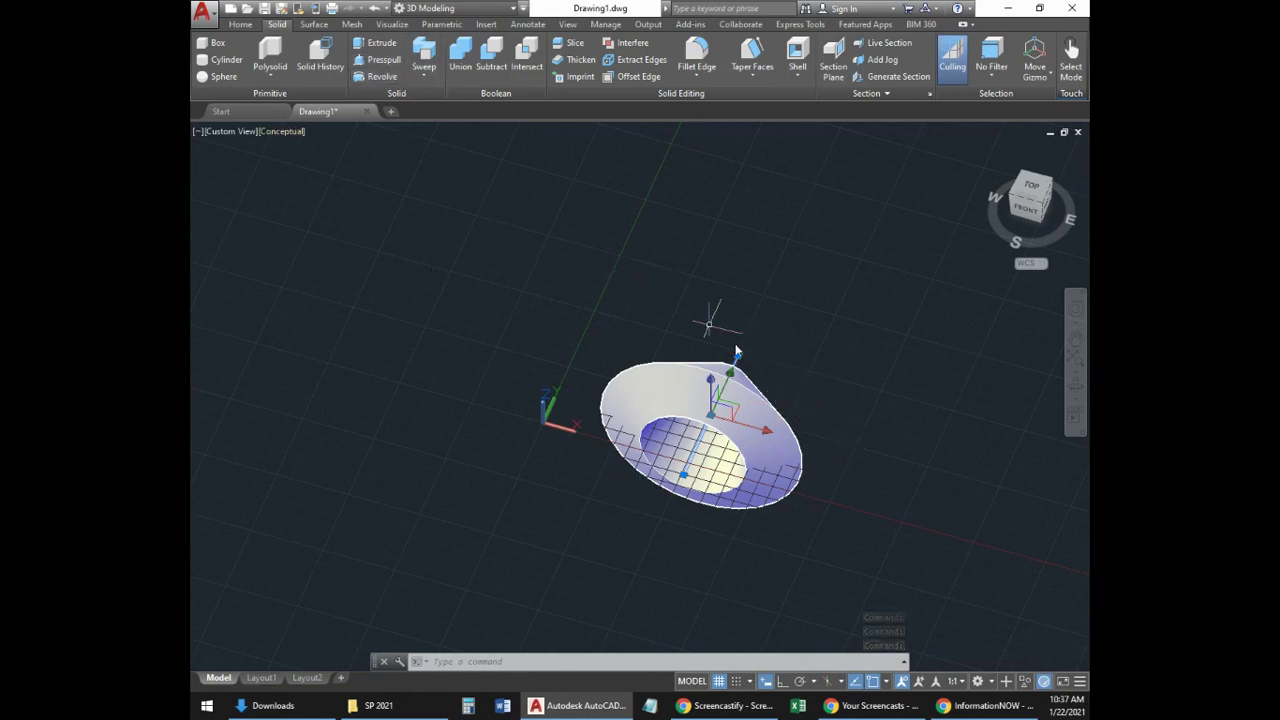
middle_drag(906, 506, 953, 458)
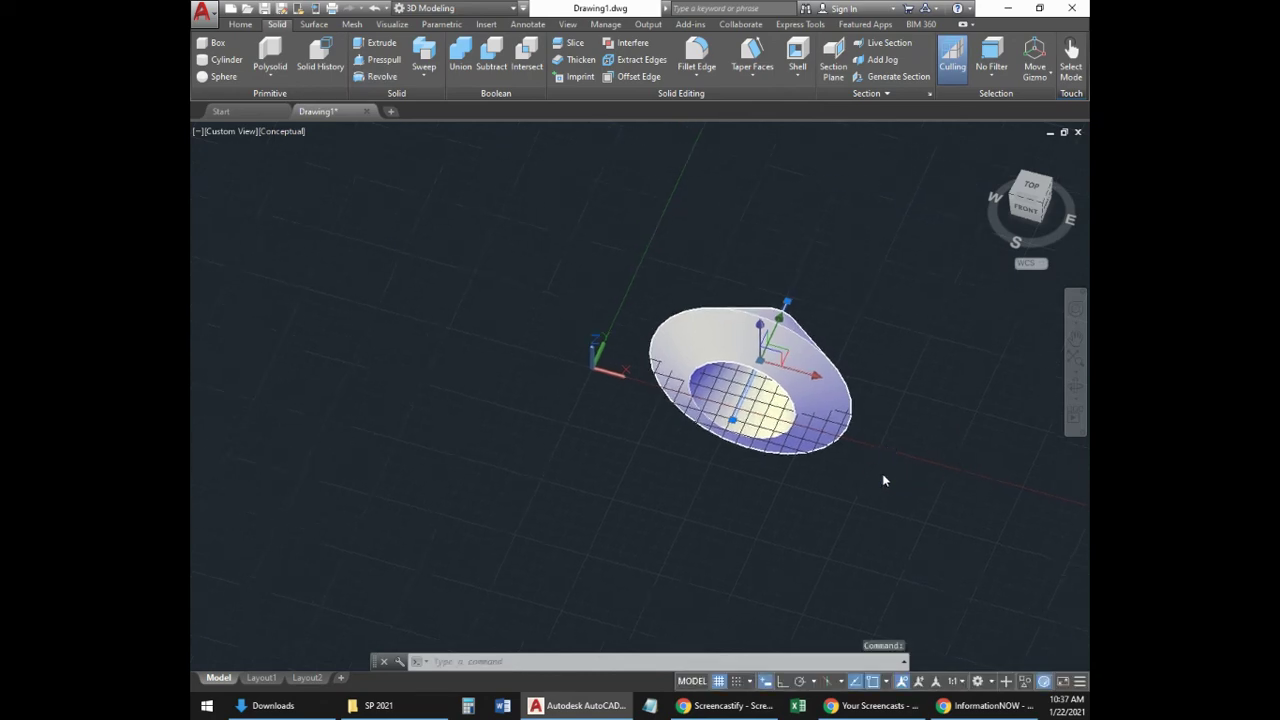
shift+middle_drag(882, 480, 755, 516)
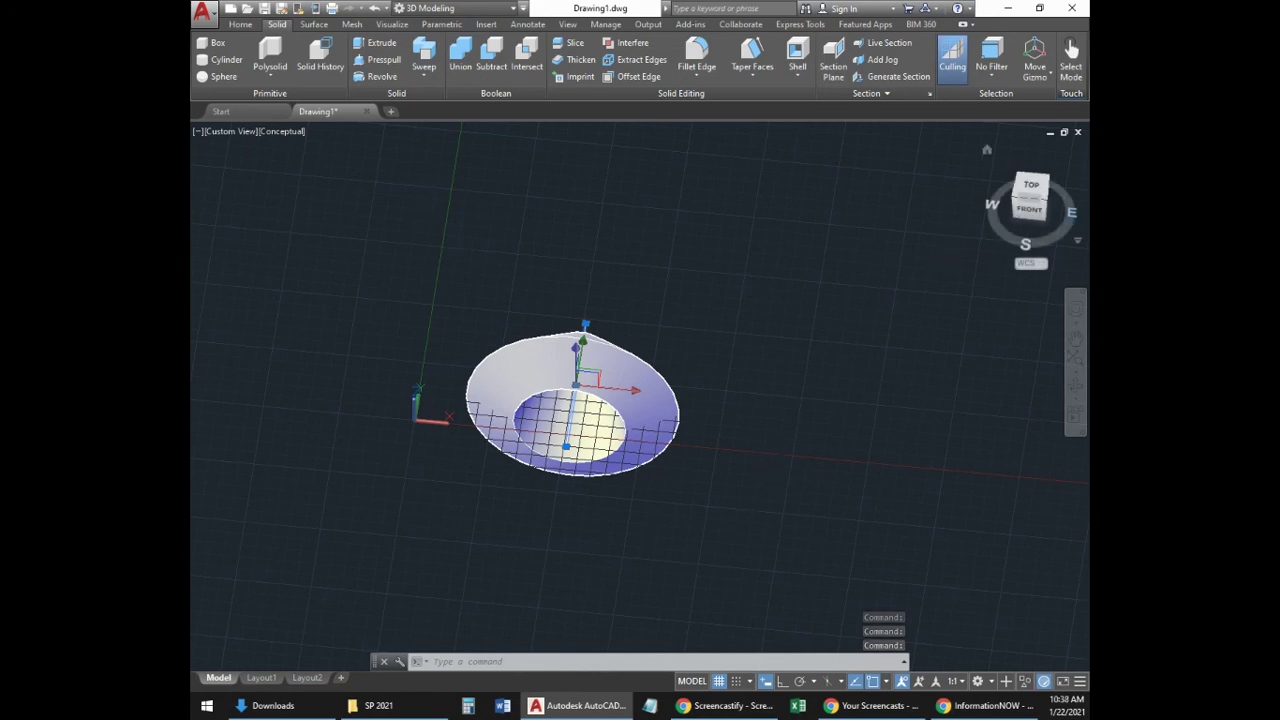
key(alt+Tab)
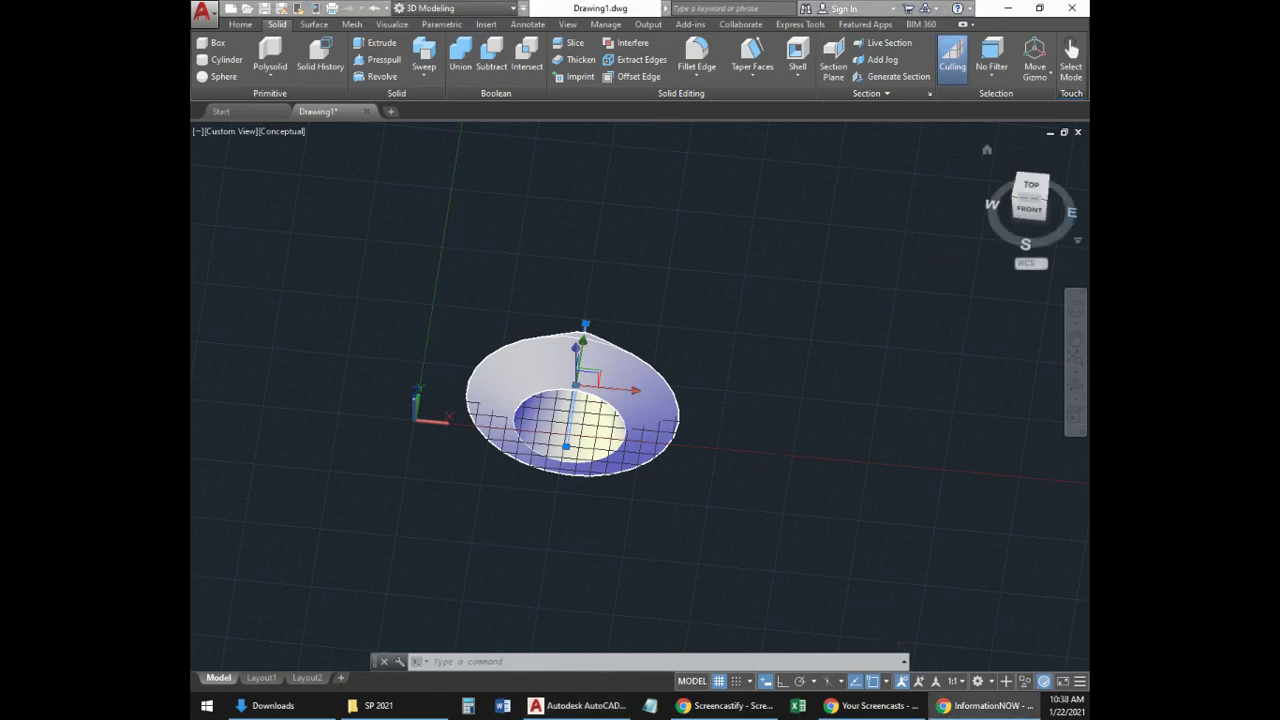